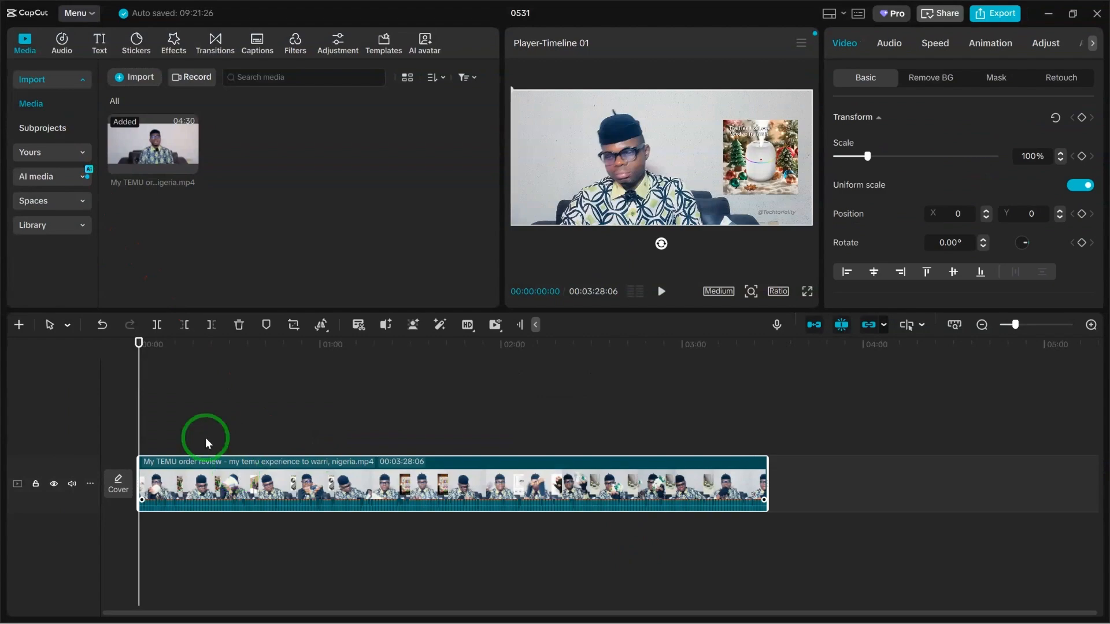
Generate auto captions for the video with English as the spoken language and bilingual captions set to None.
click(99, 51)
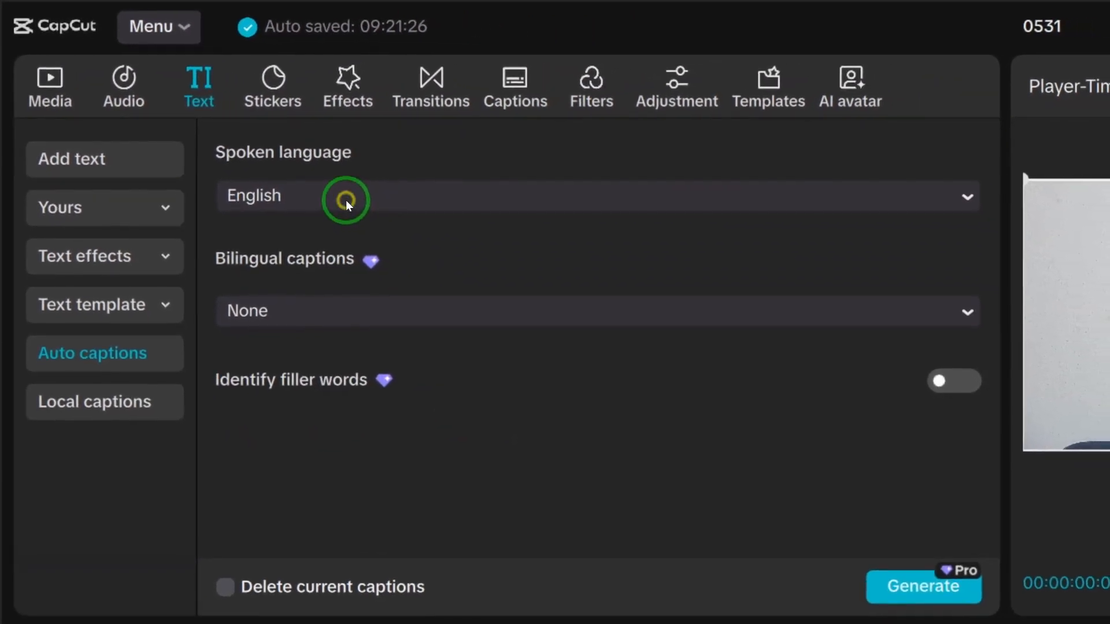
click(346, 200)
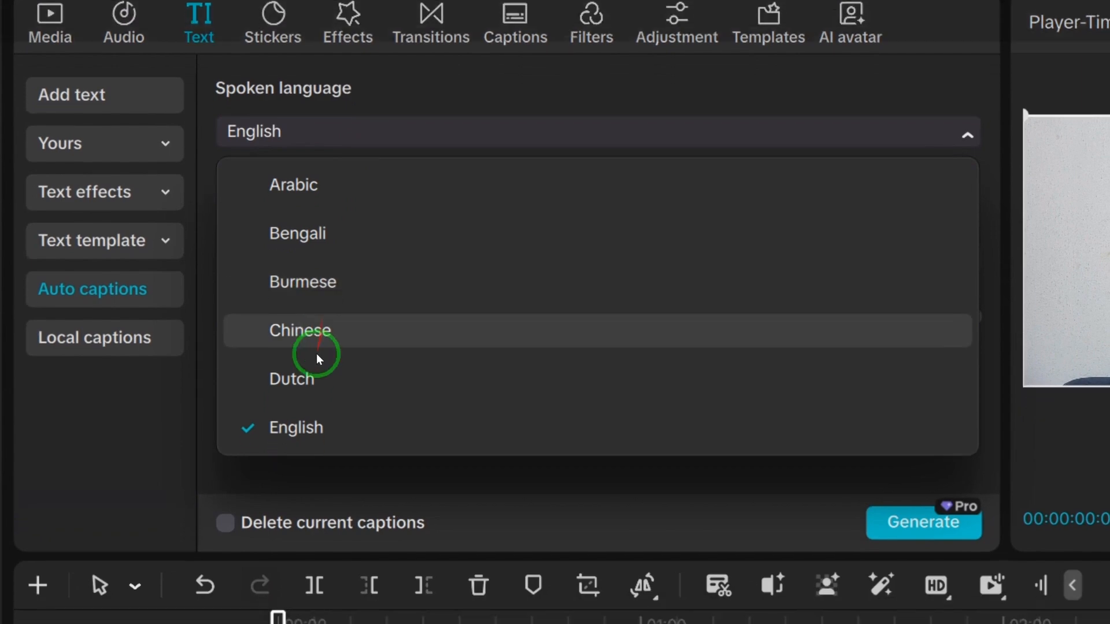
scroll(322, 358, down, 4)
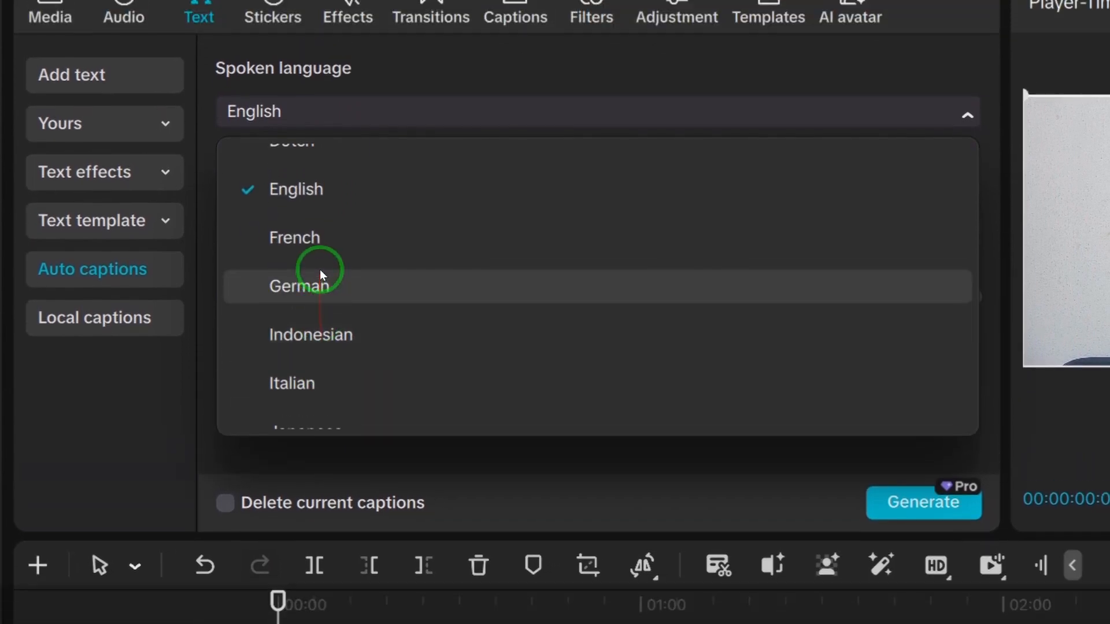
click(317, 189)
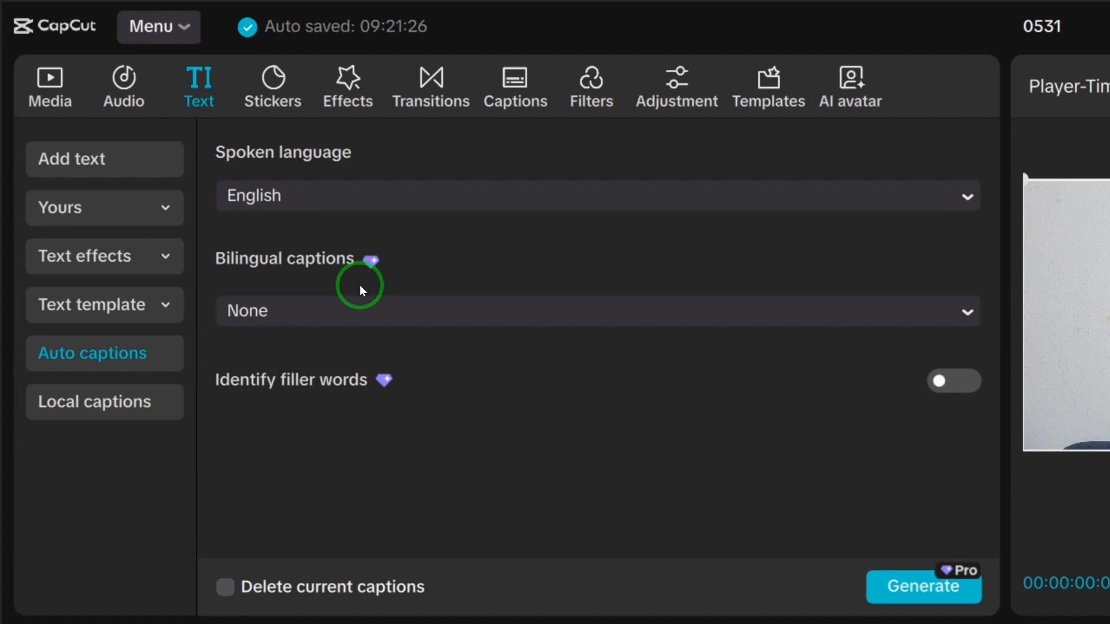
click(387, 314)
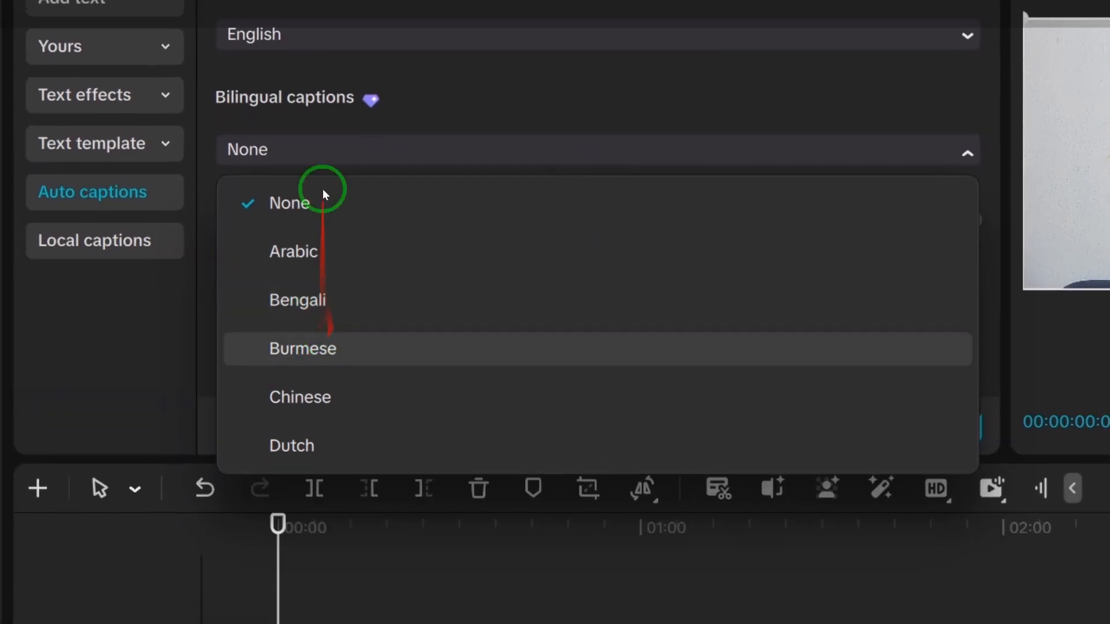
click(301, 213)
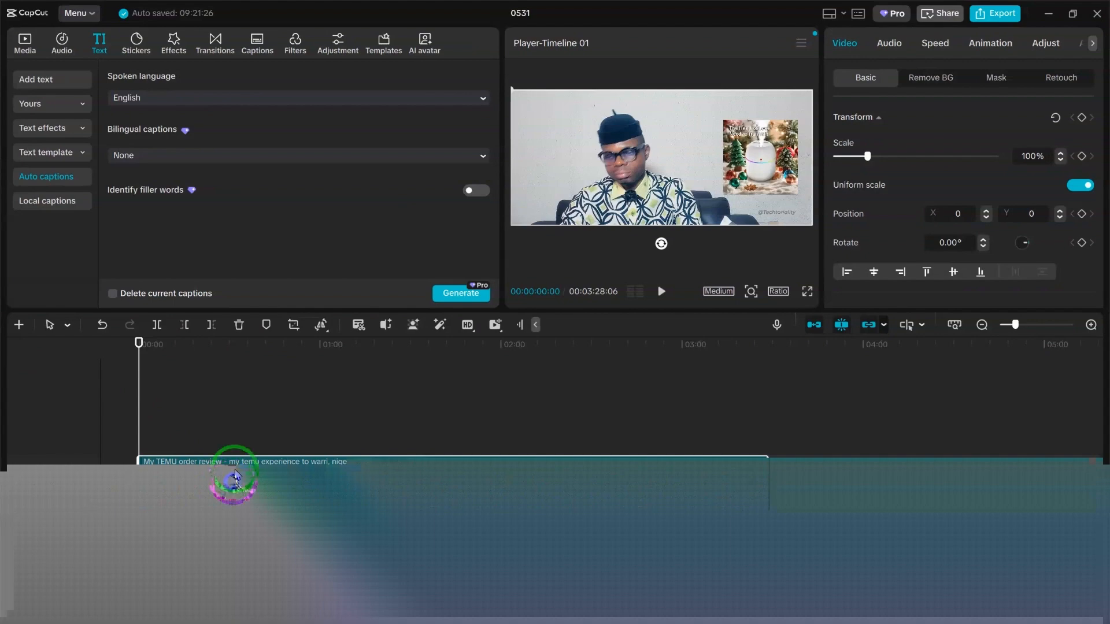
click(448, 293)
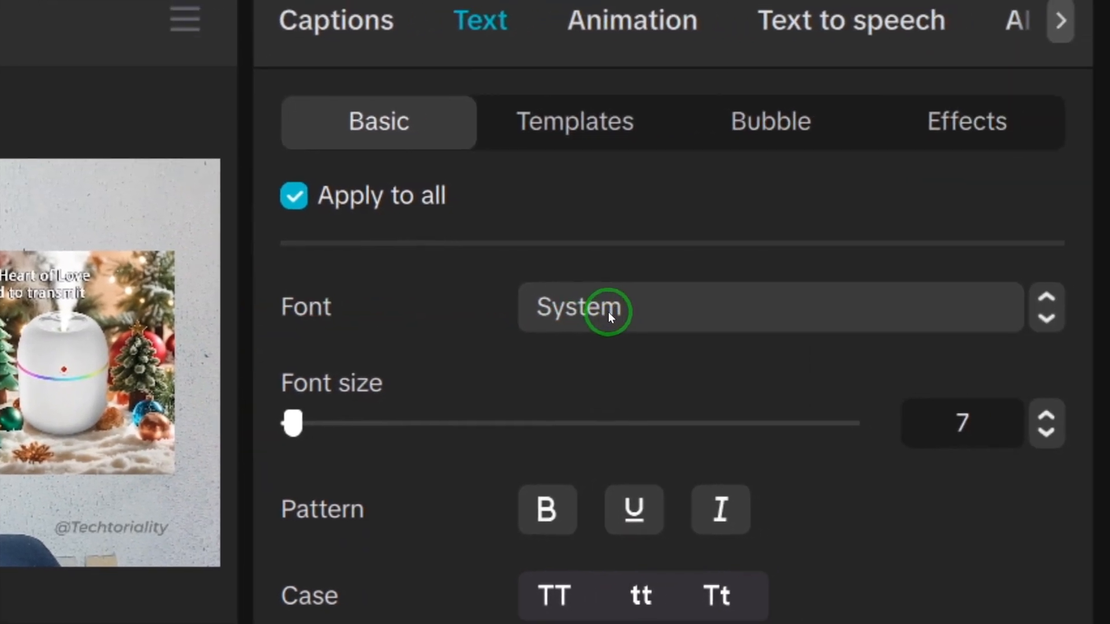
Set the font of all captions to Rubik-Bold at font size 10.
click(609, 311)
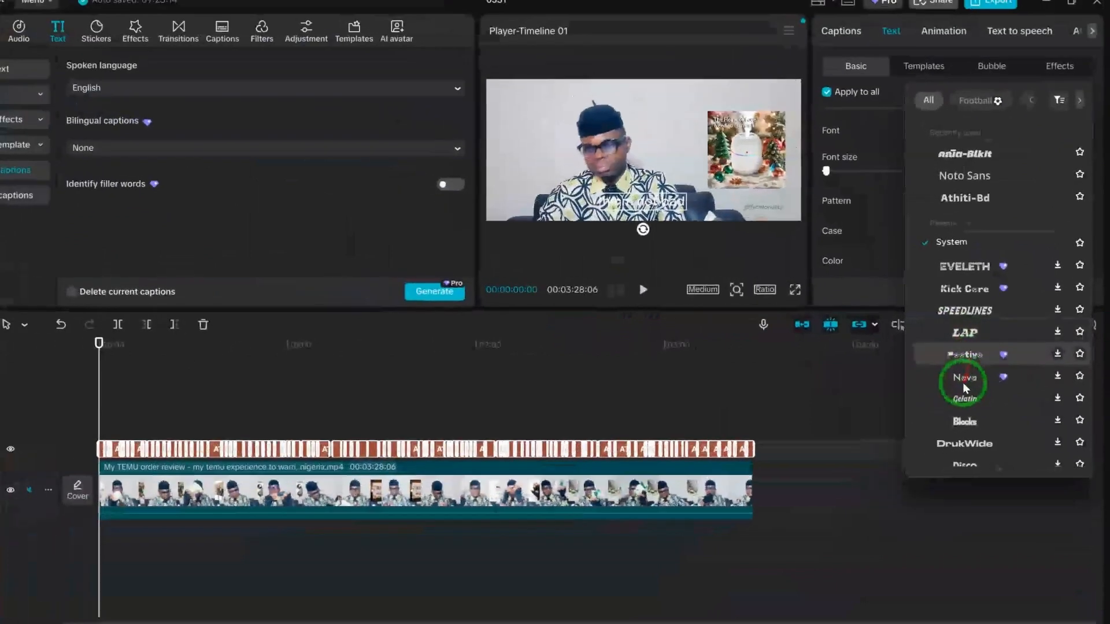
scroll(967, 399, down, 5)
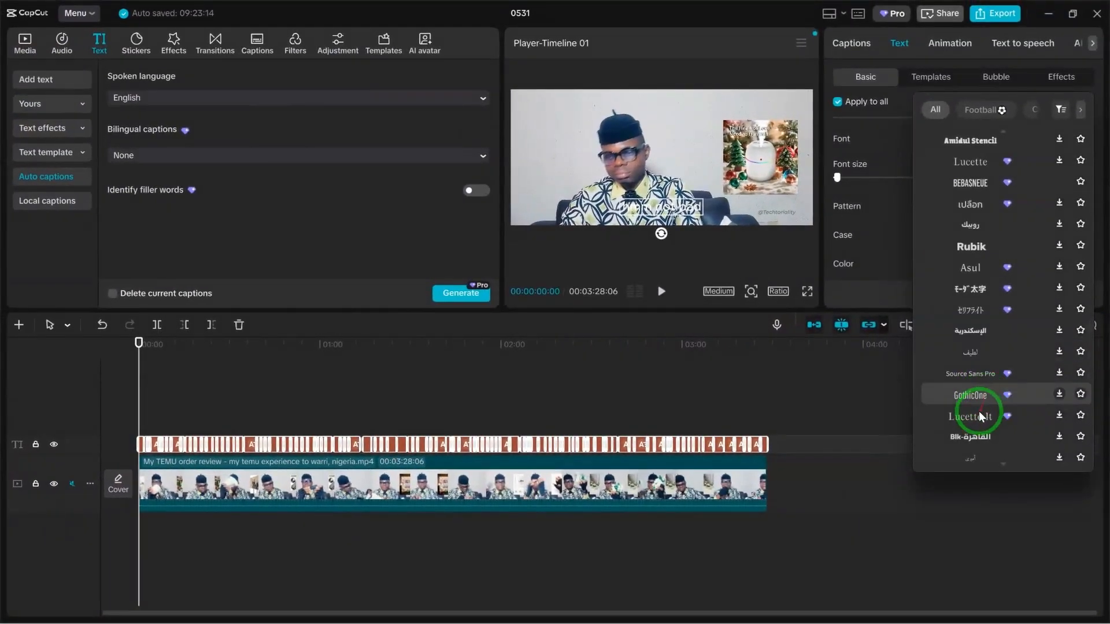
click(979, 404)
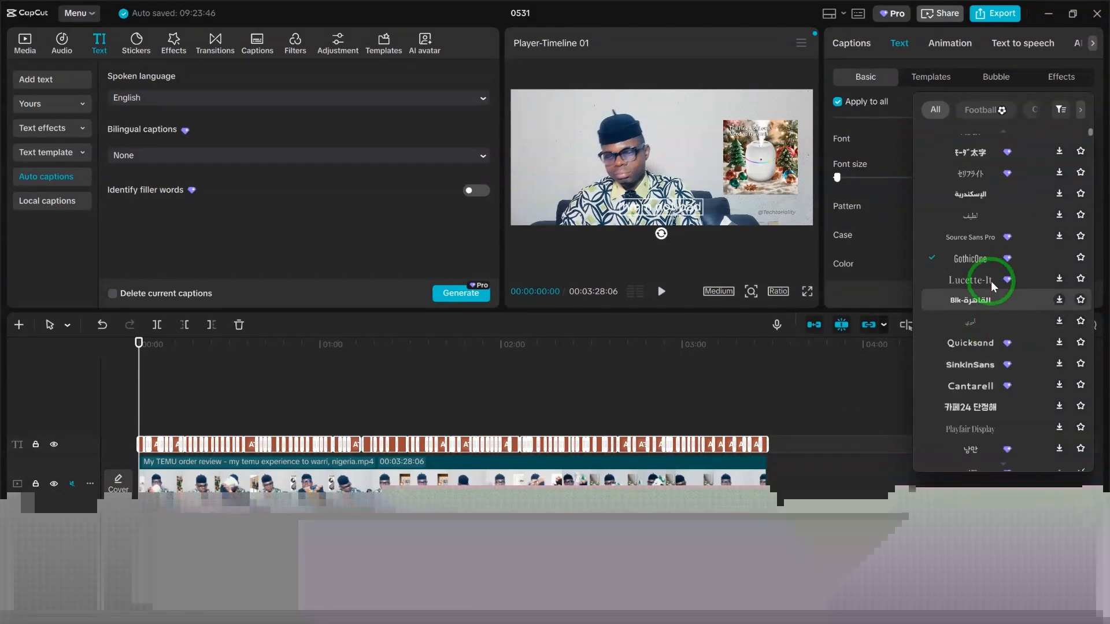
scroll(991, 280, up, 3)
scroll(976, 202, up, 3)
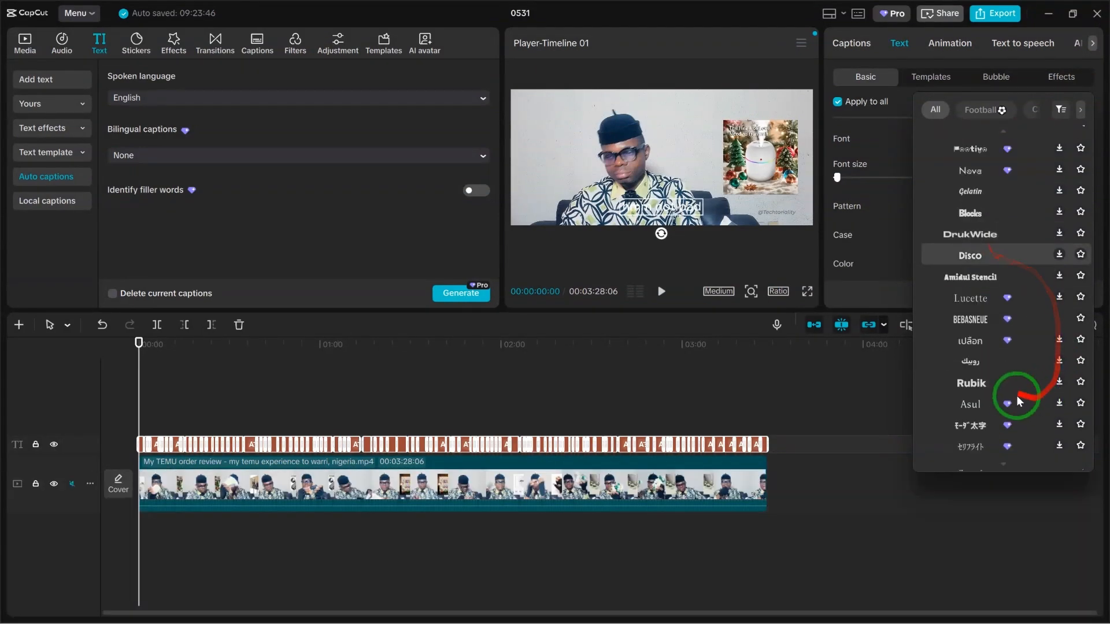
click(994, 384)
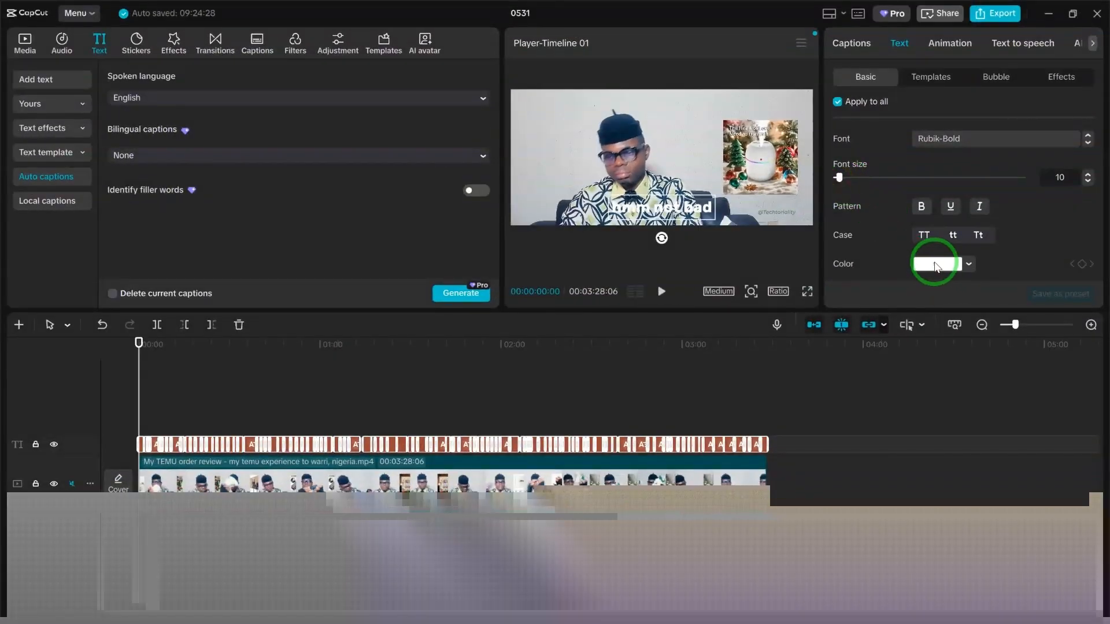
Try a dark text colour and several preset styles on all captions, ending with no preset style applied.
click(935, 265)
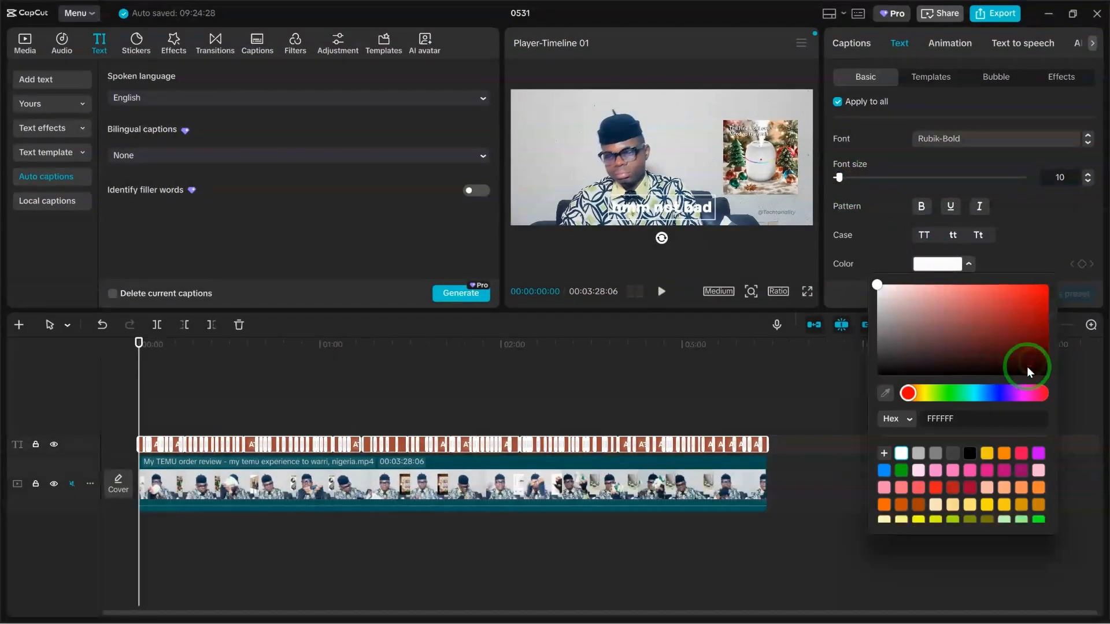
click(1027, 367)
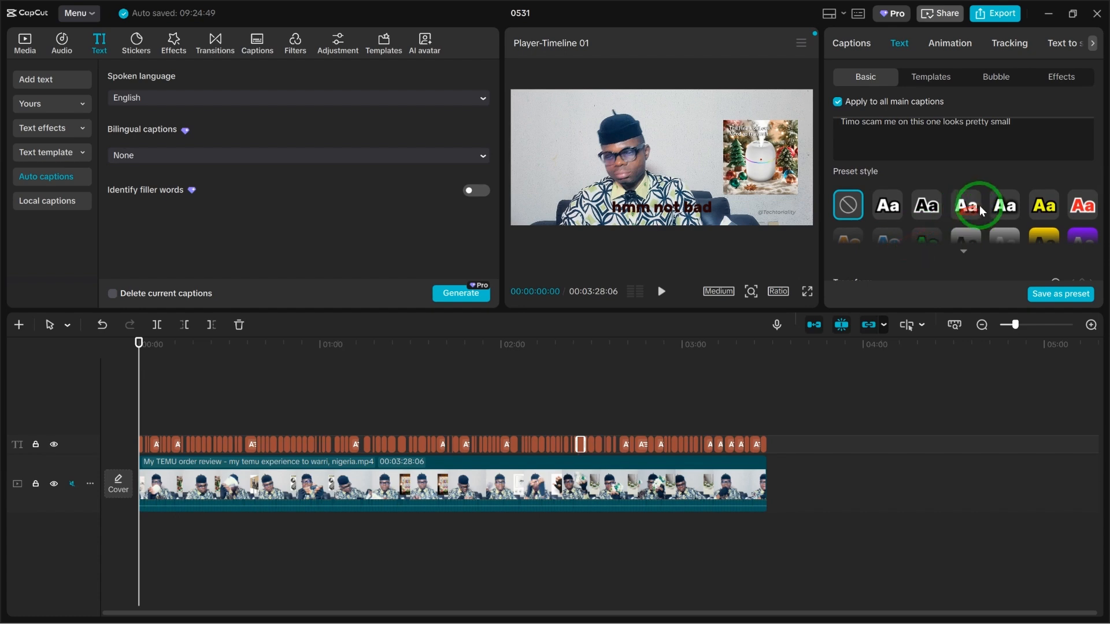
click(926, 207)
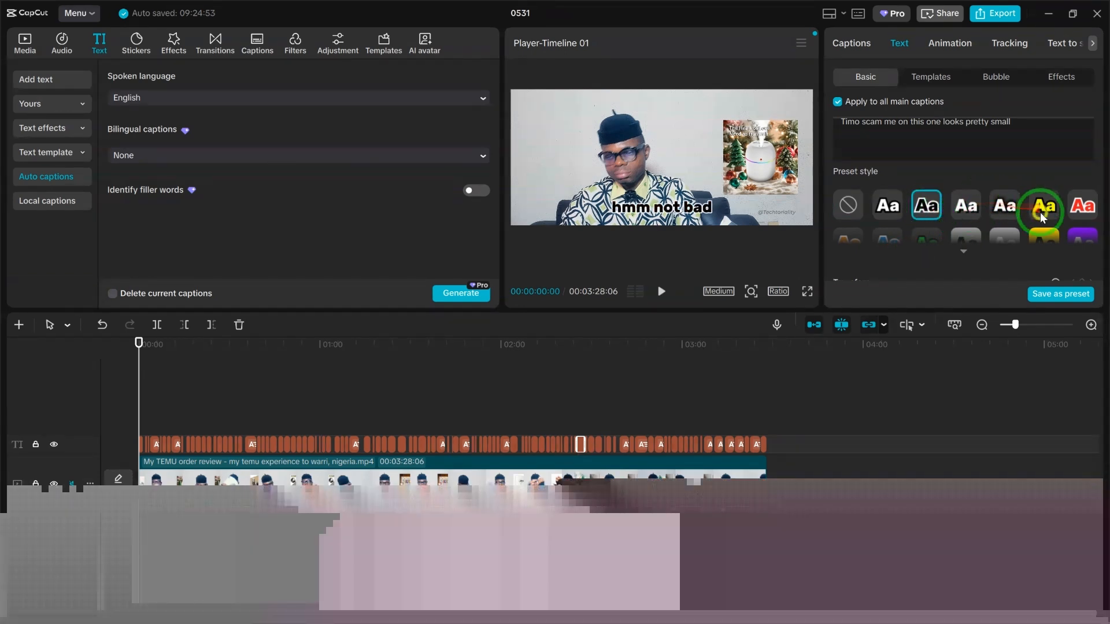
scroll(1043, 219, down, 2)
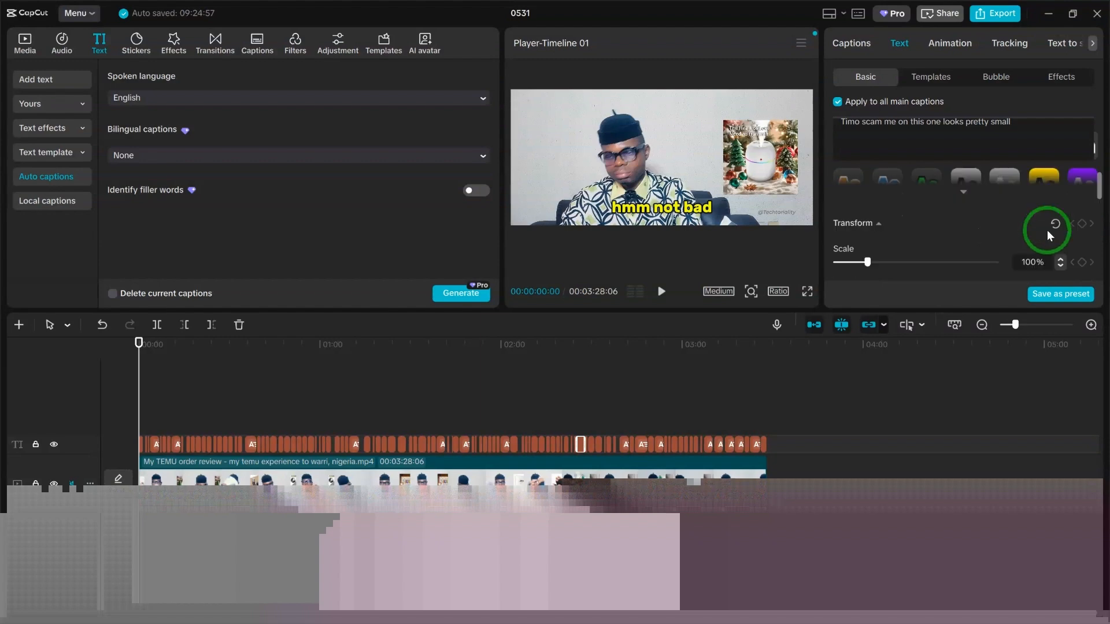
scroll(1054, 175, up, 2)
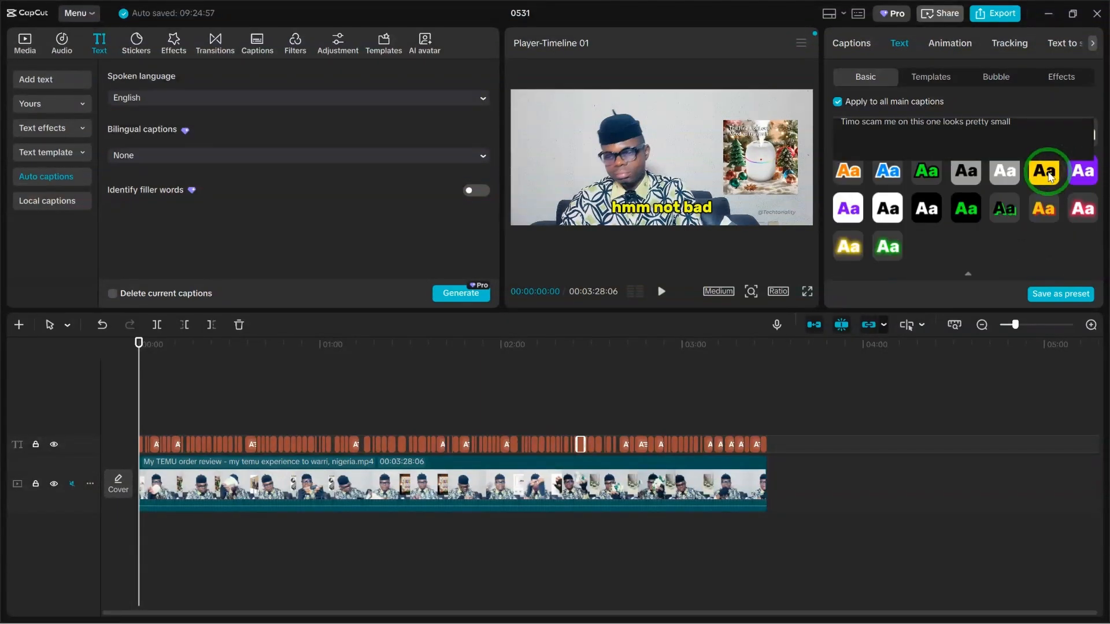
click(888, 211)
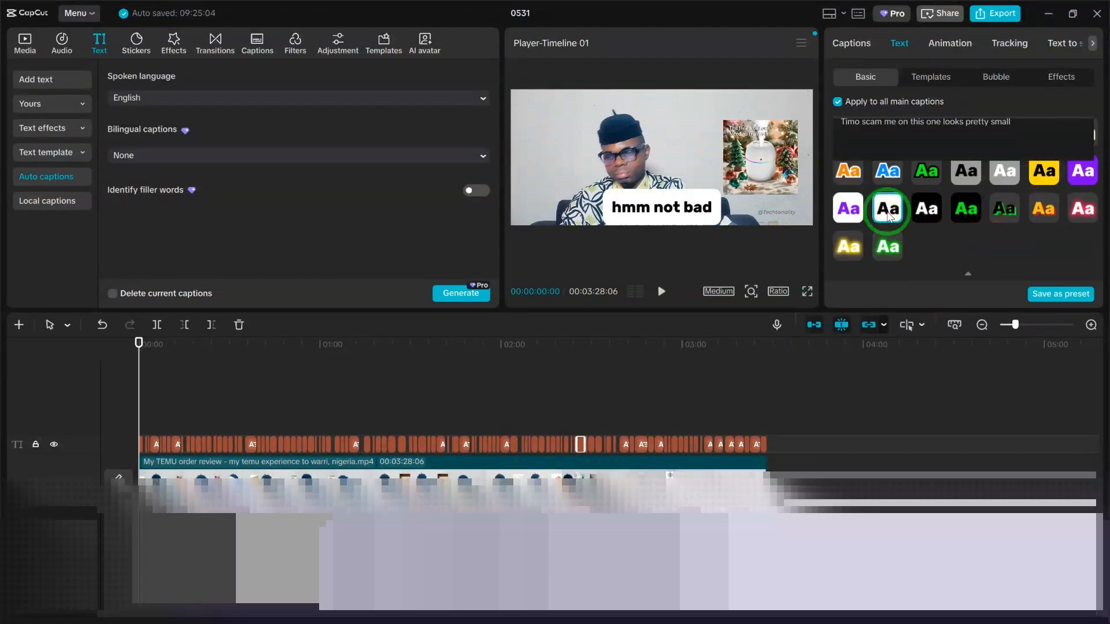
scroll(900, 175, up, 3)
click(849, 247)
Set the scale of all main captions to 80%.
scroll(853, 243, down, 3)
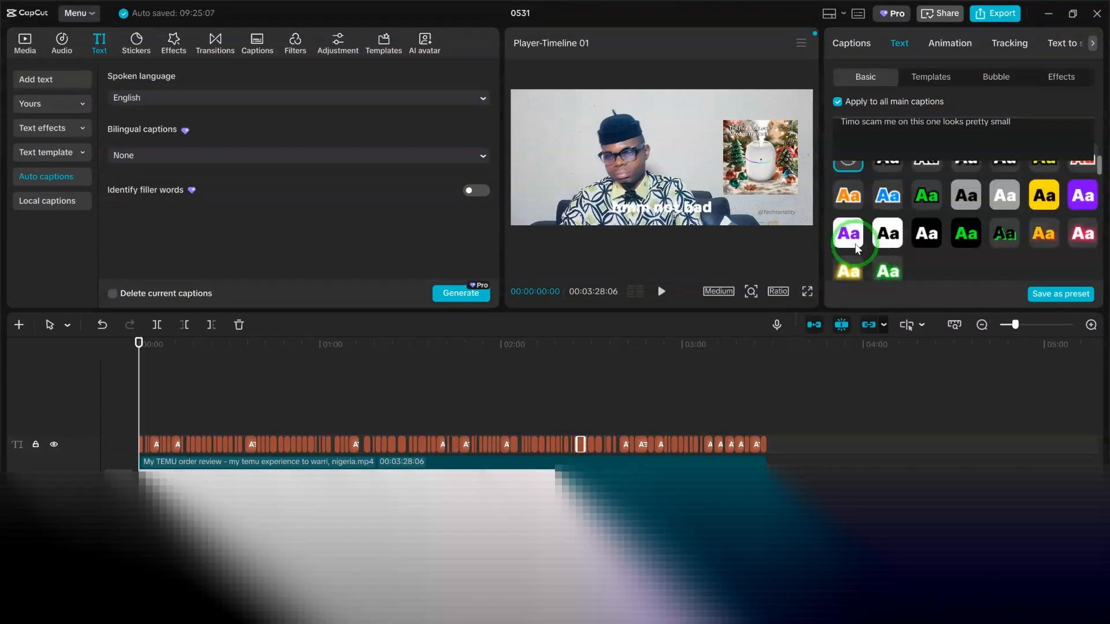
scroll(877, 254, down, 5)
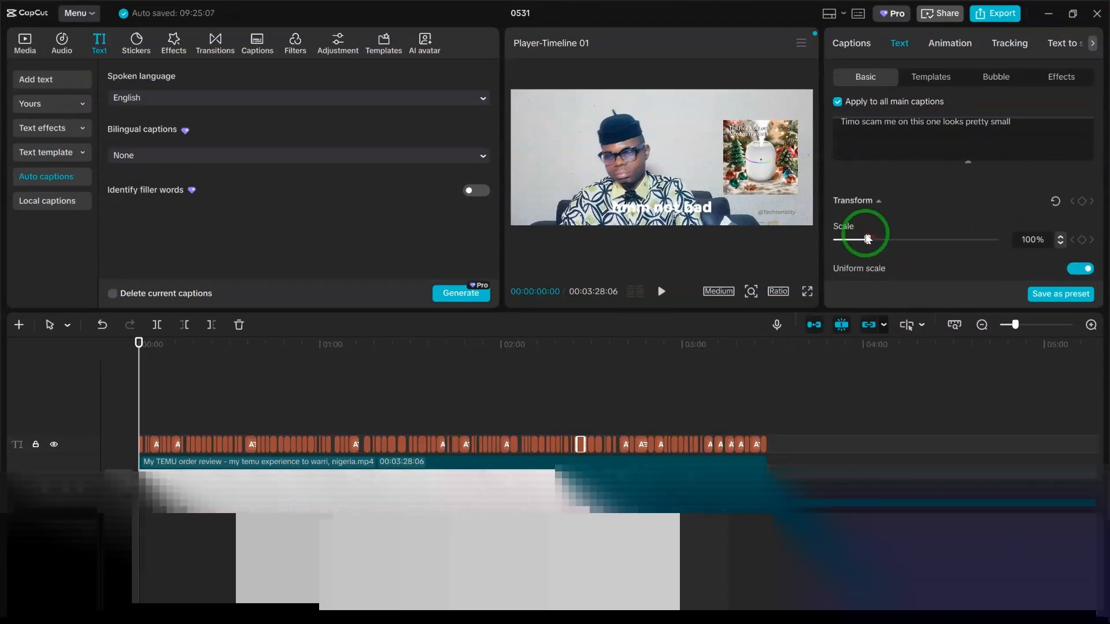
mouse_move(867, 241)
mouse_down()
mouse_move(859, 243)
mouse_move(882, 245)
mouse_up()
Enable a black stroke with a thickness of 40 on all main captions.
scroll(886, 250, down, 5)
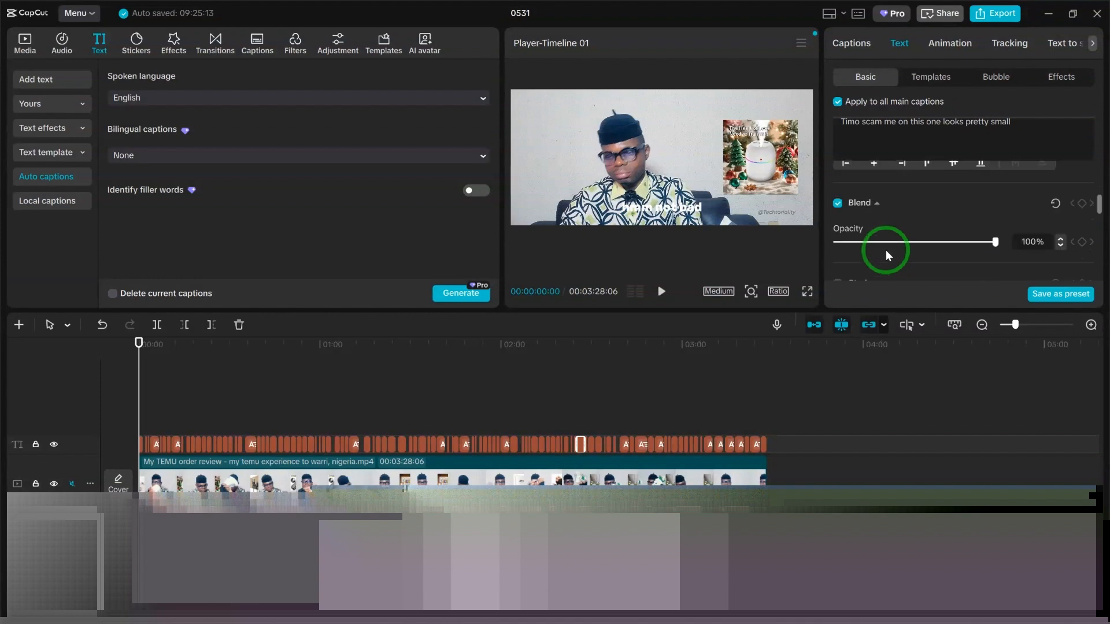
scroll(884, 249, down, 2)
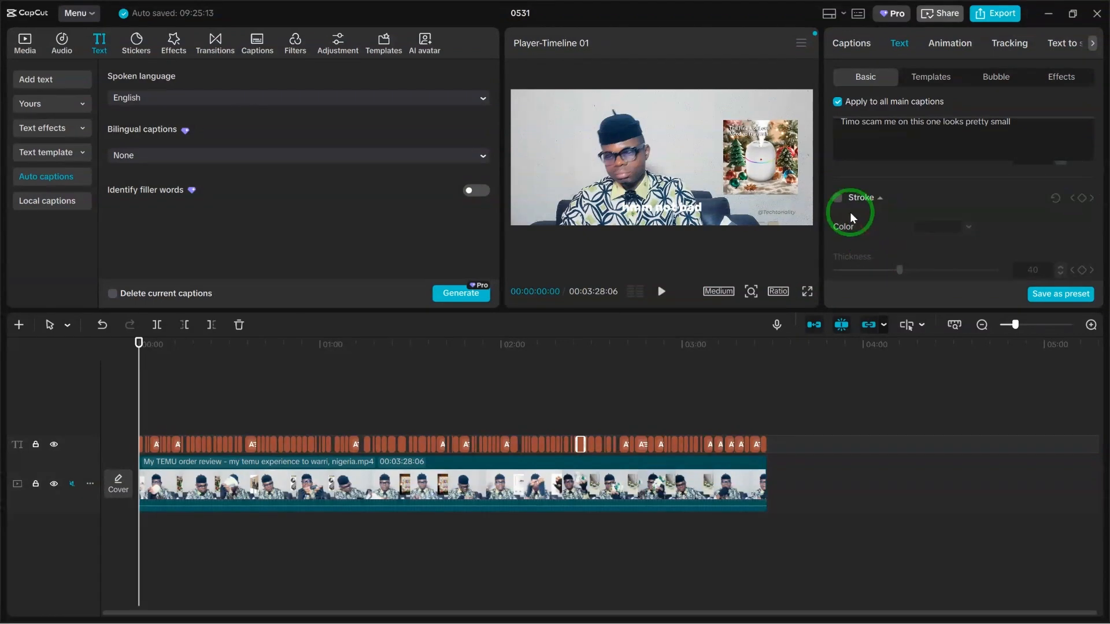
click(838, 200)
Add a black background behind all main captions and adjust its opacity and shape.
scroll(882, 228, down, 2)
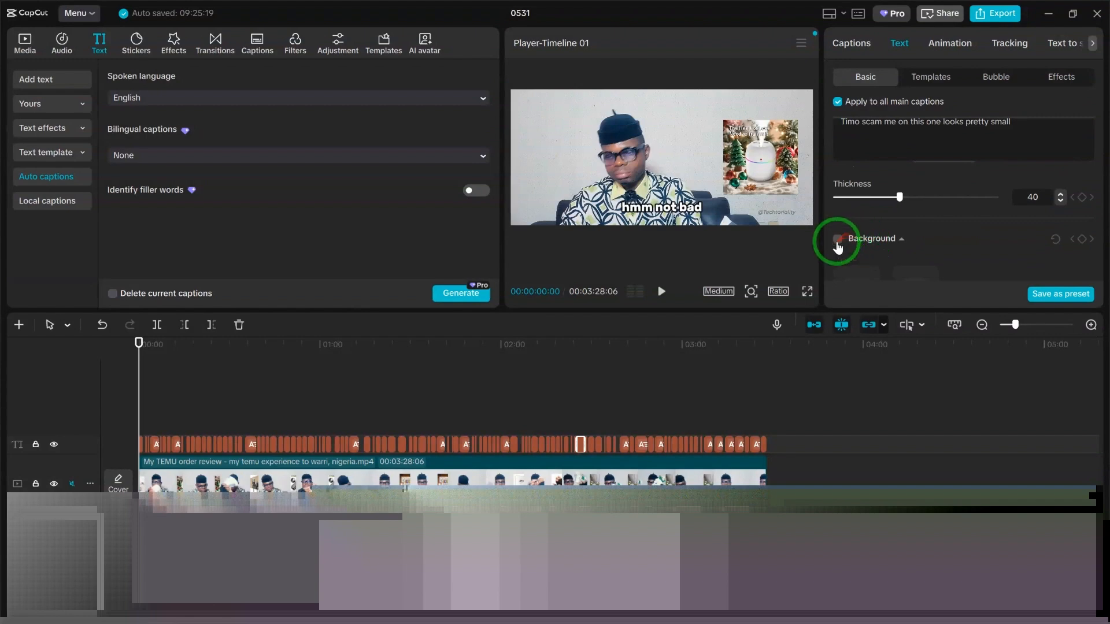
click(838, 240)
scroll(841, 244, down, 2)
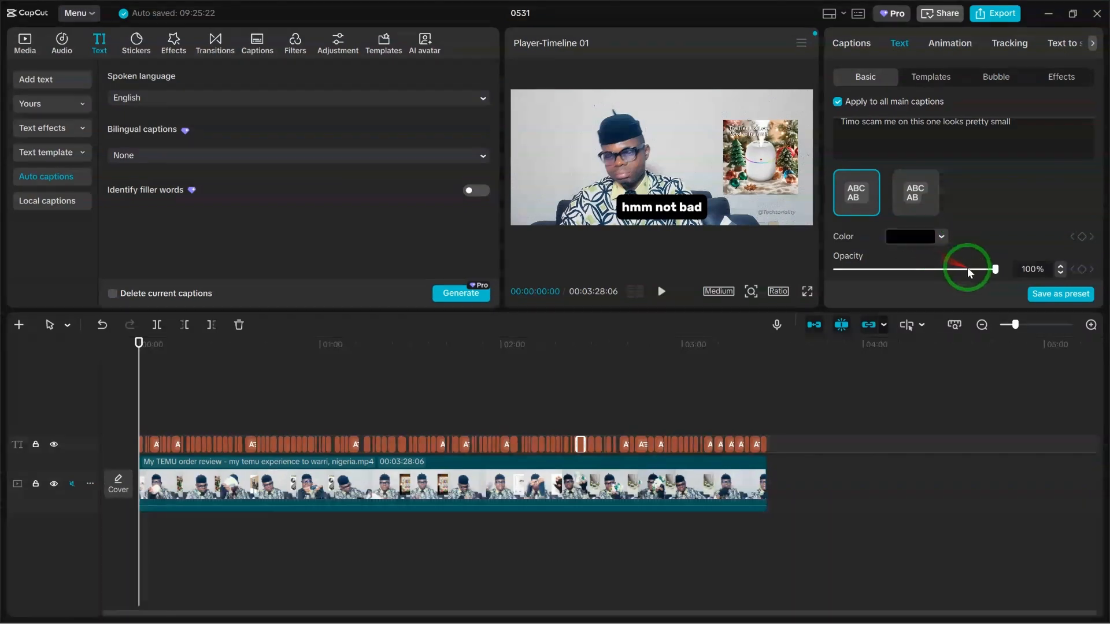
drag(998, 272, 955, 265)
scroll(974, 203, down, 3)
drag(836, 198, 865, 204)
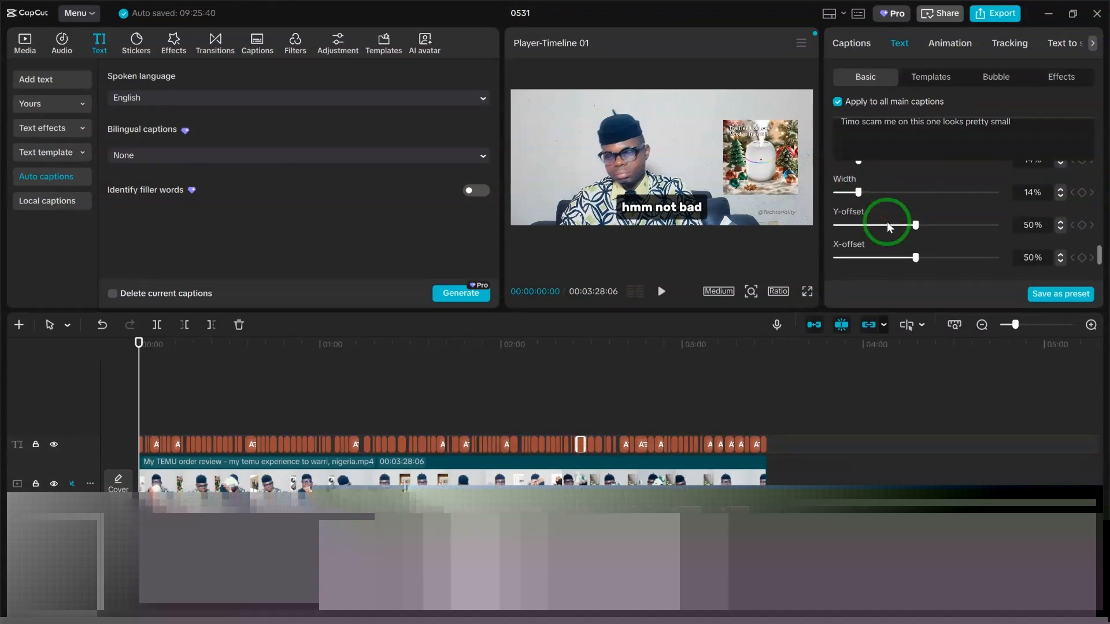
Set the scale of all main captions to 53% and play the start of the video to preview them.
scroll(890, 230, up, 3)
scroll(896, 222, down, 8)
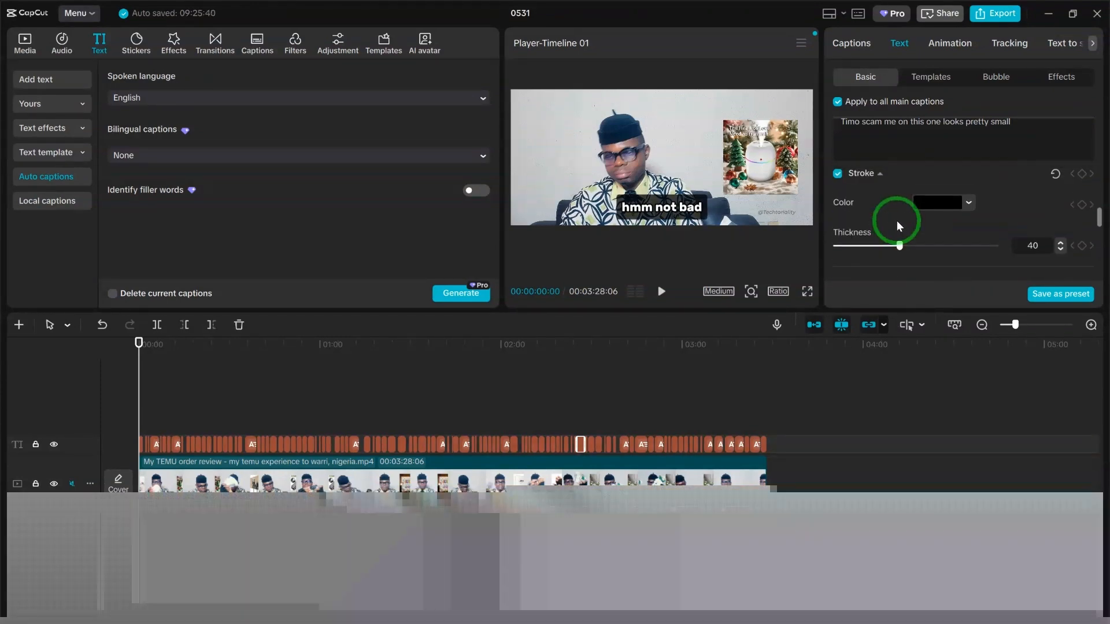
scroll(897, 223, up, 3)
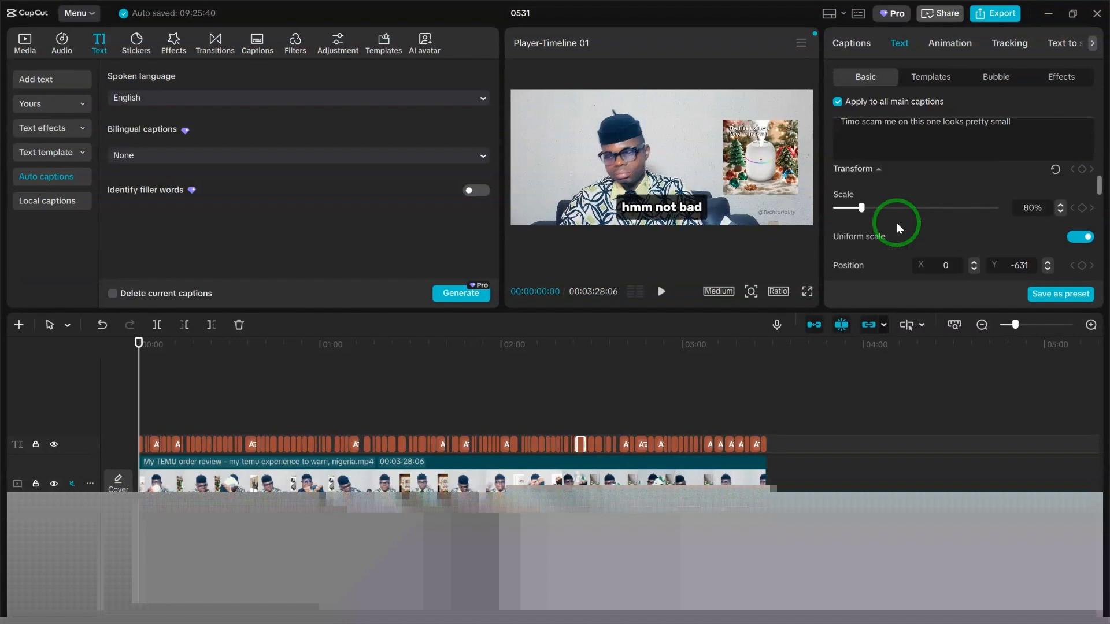
drag(873, 211, 857, 211)
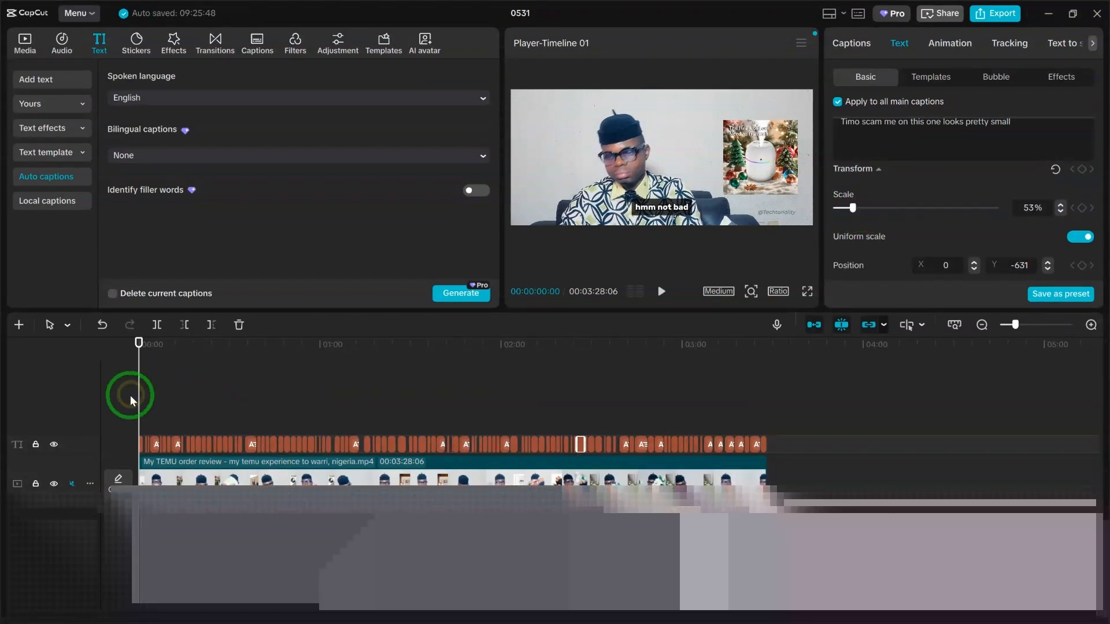
key(space)
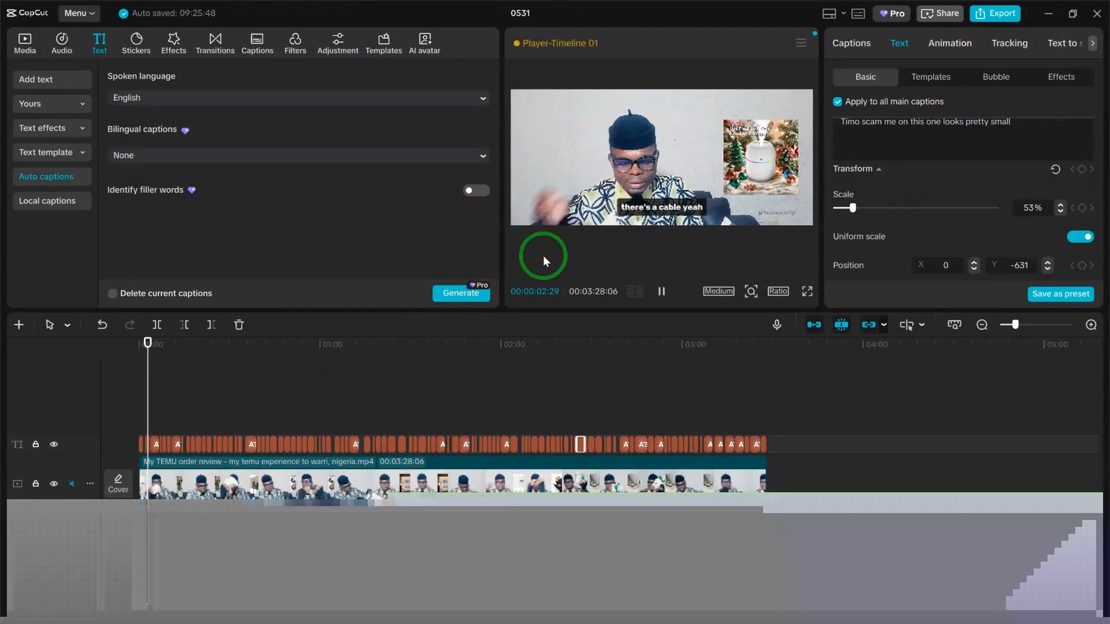
key(space)
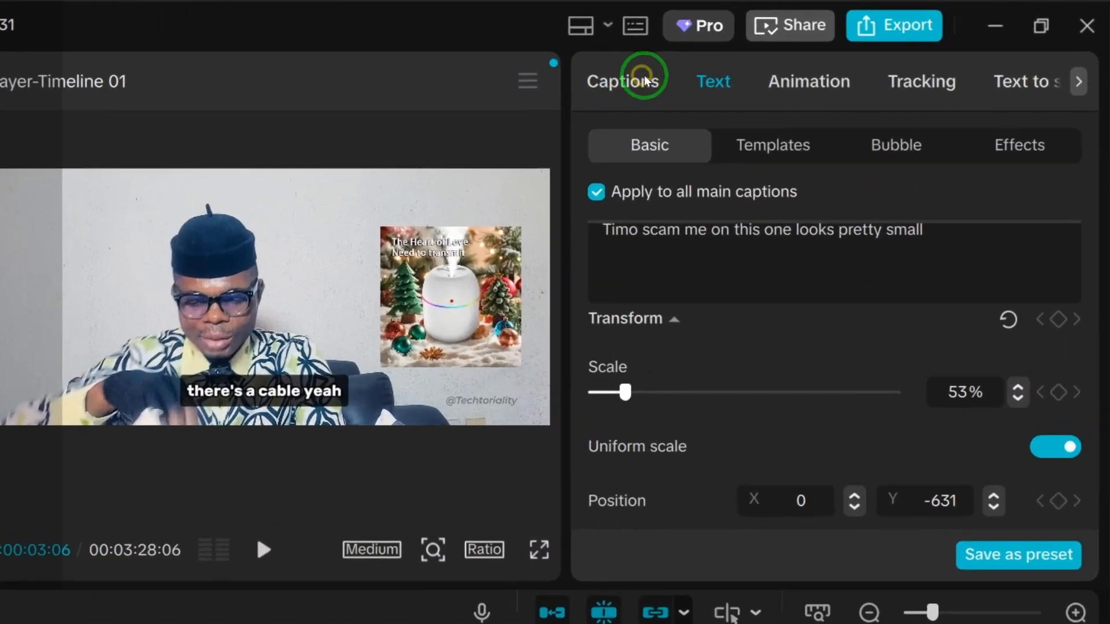
Remove the repeated "6" from caption 79 so it reads "I got 6 of them for about".
click(861, 43)
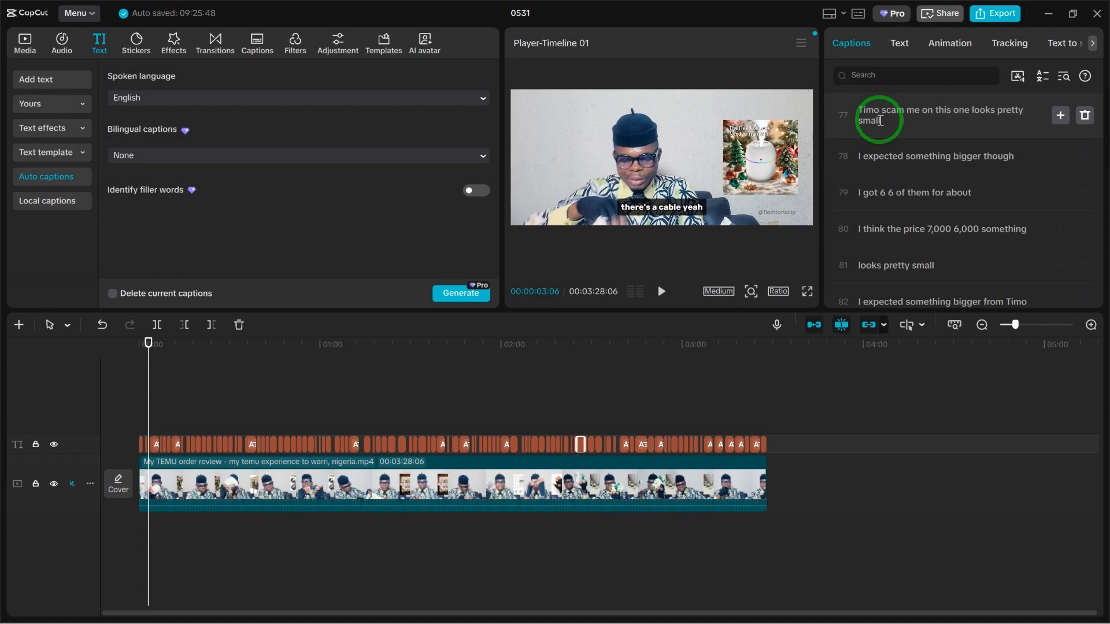
click(900, 118)
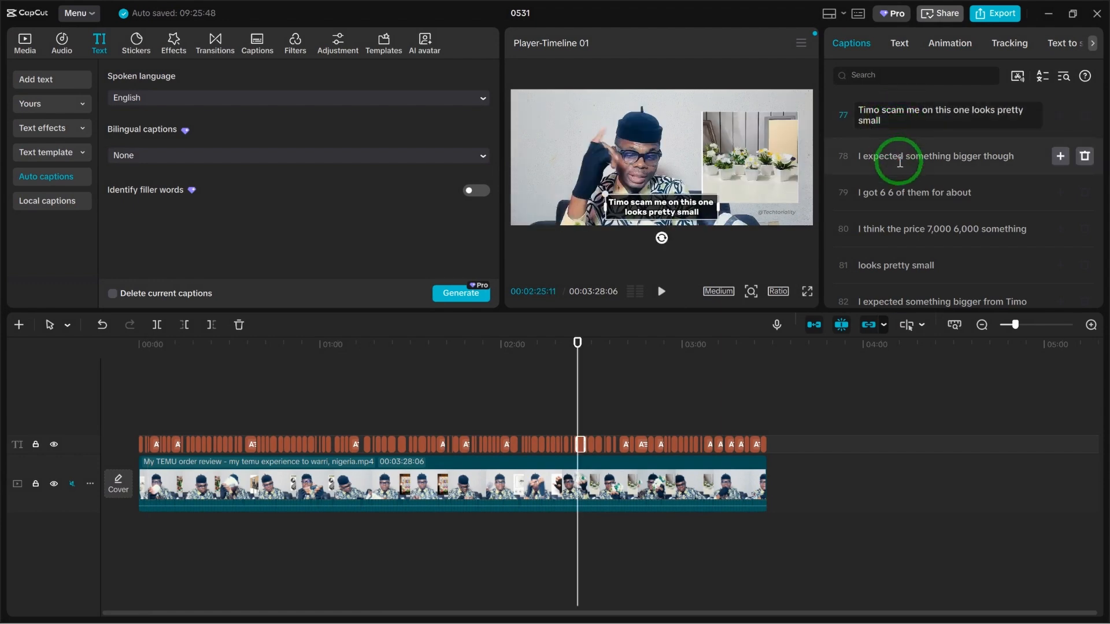
click(902, 192)
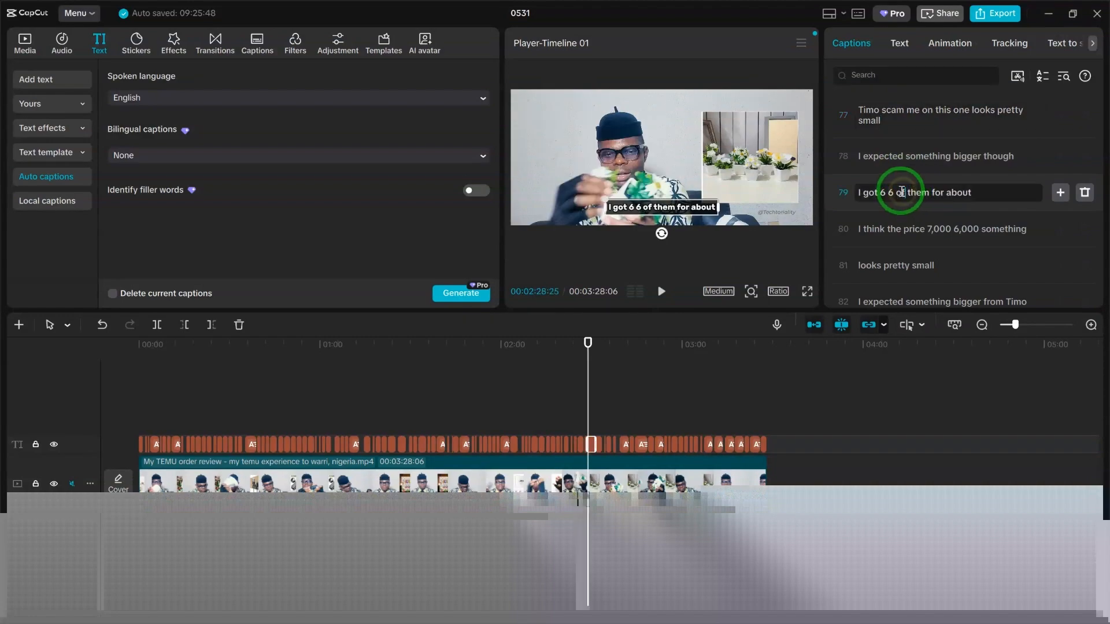
click(899, 195)
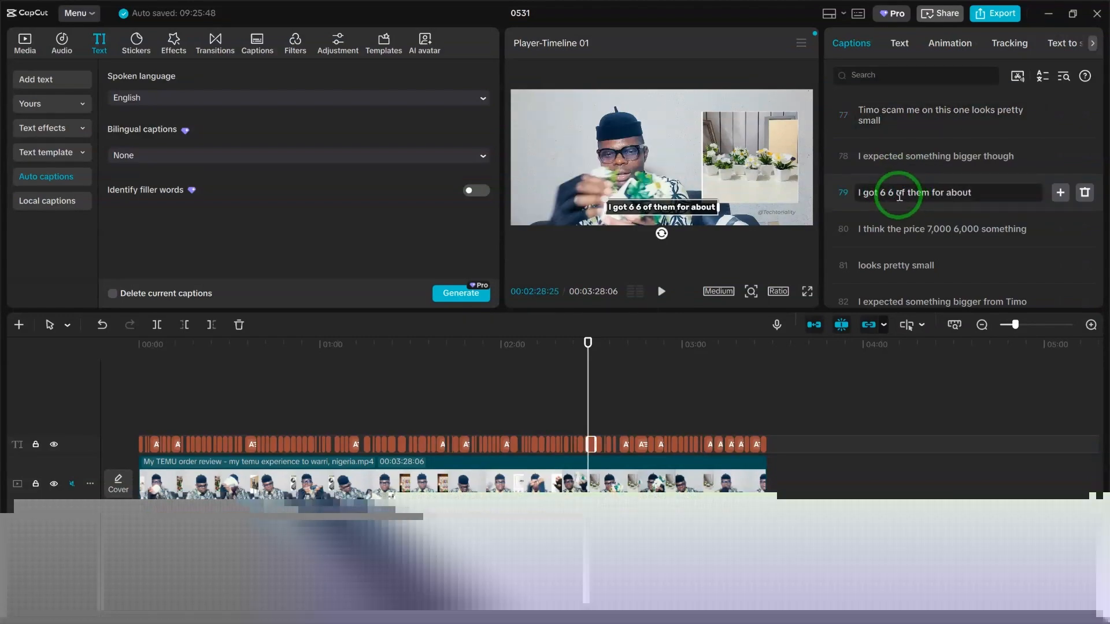
key(BackSpace)
key(BackSpace)
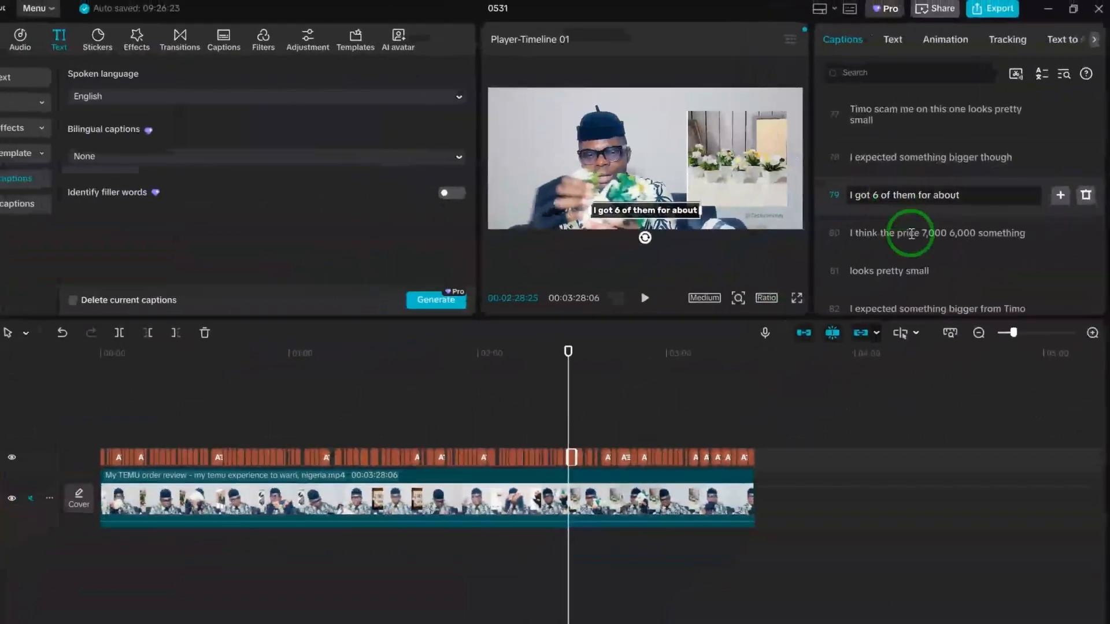
Remove "6,000" from caption 80 so it reads "I think the price 7,000 something".
click(912, 233)
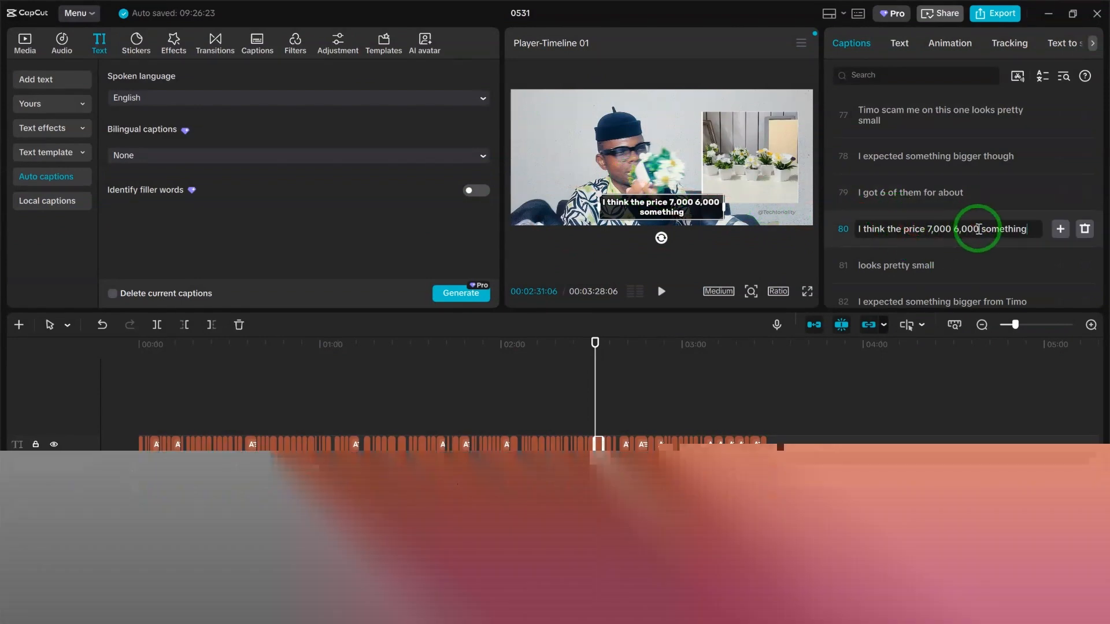
key(BackSpace)
key(BackSpace)
key(BackSpace)
key(BackSpace)
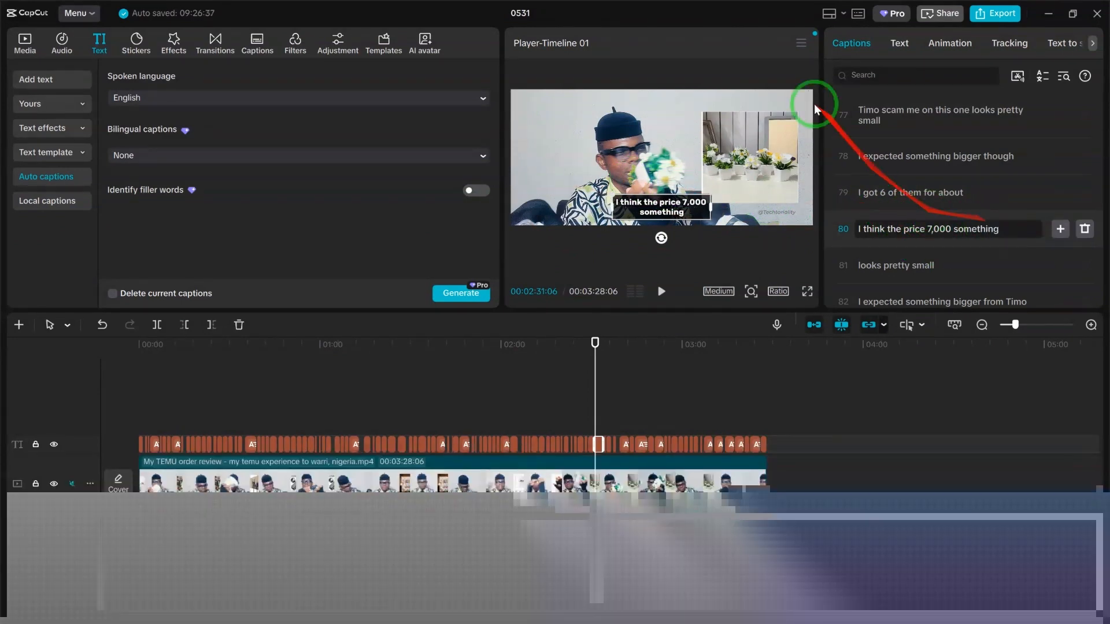
click(829, 99)
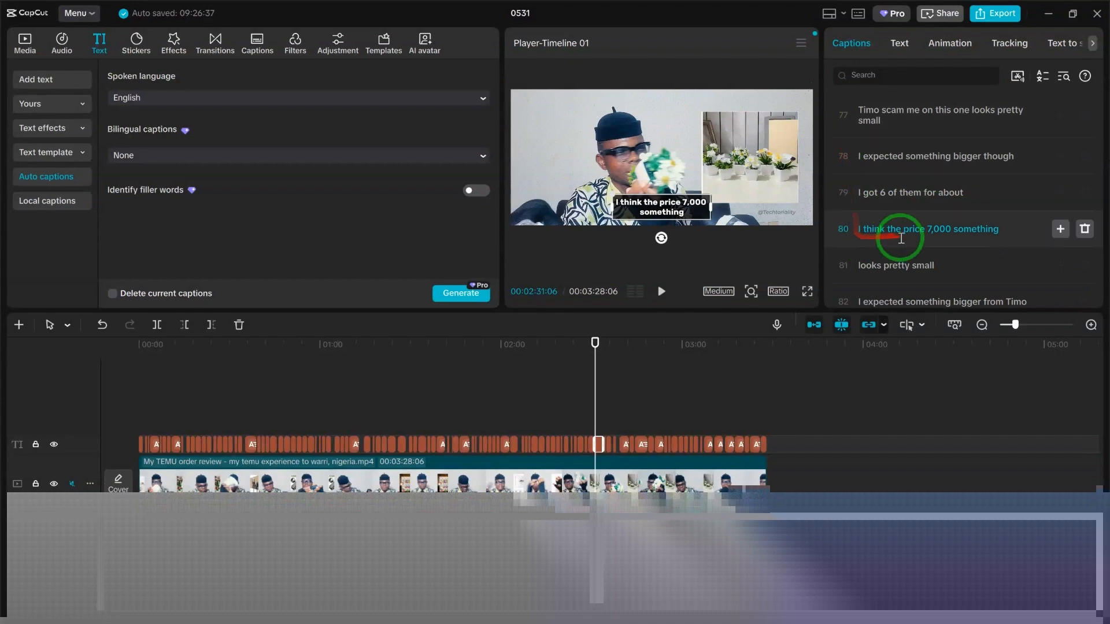
Try the Wafting In entrance animation on caption 80 and set the animation back to None.
scroll(903, 241, down, 2)
click(950, 45)
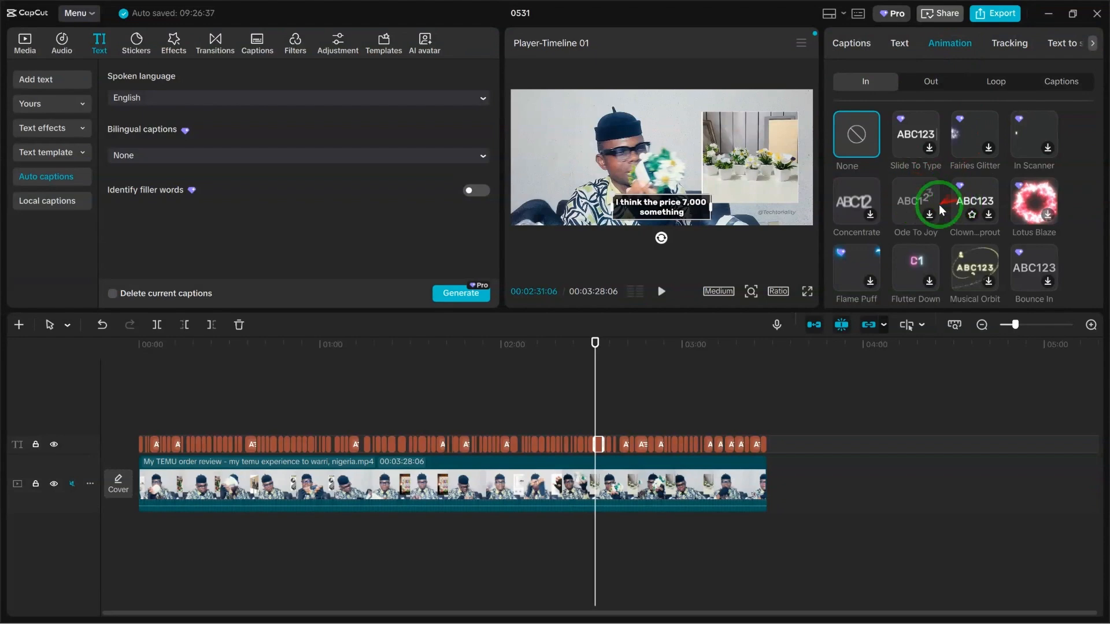
scroll(924, 198, down, 2)
click(899, 203)
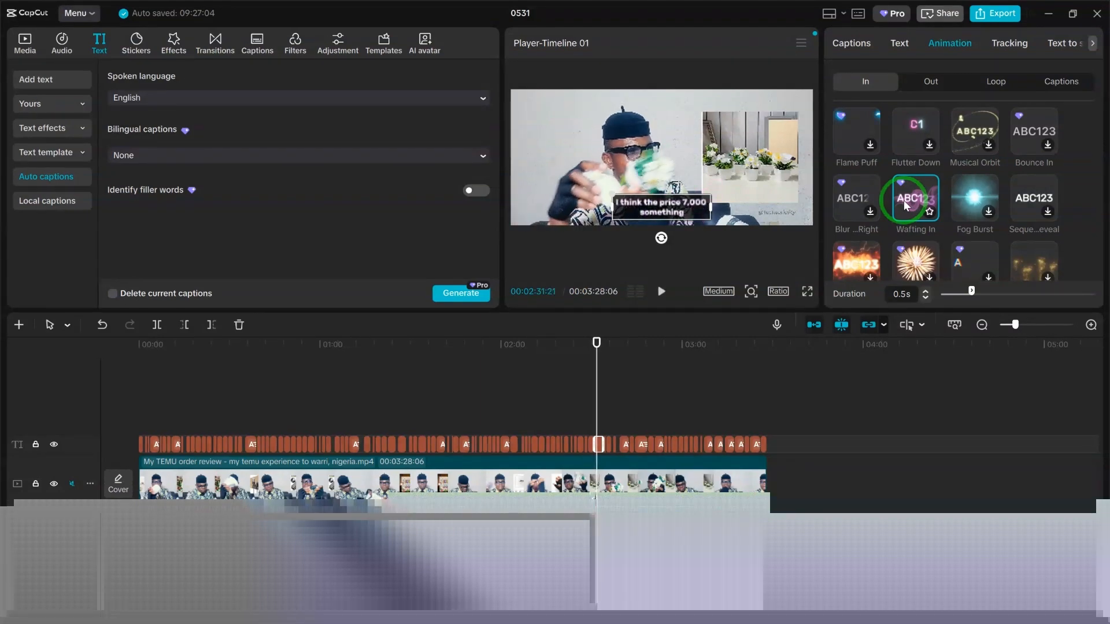
scroll(903, 200, up, 2)
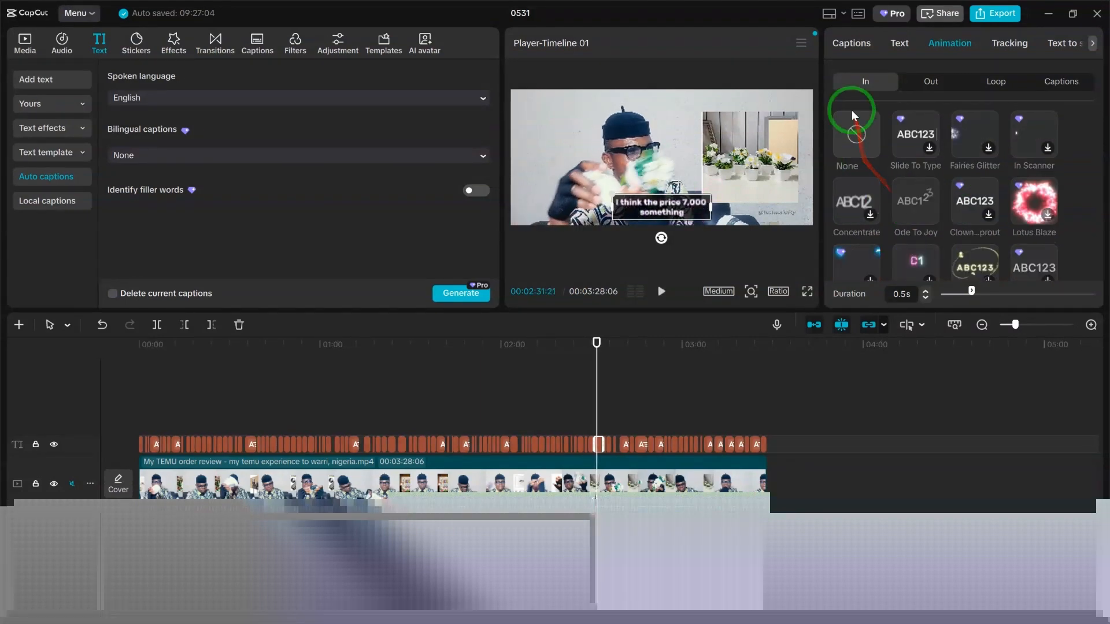
click(857, 138)
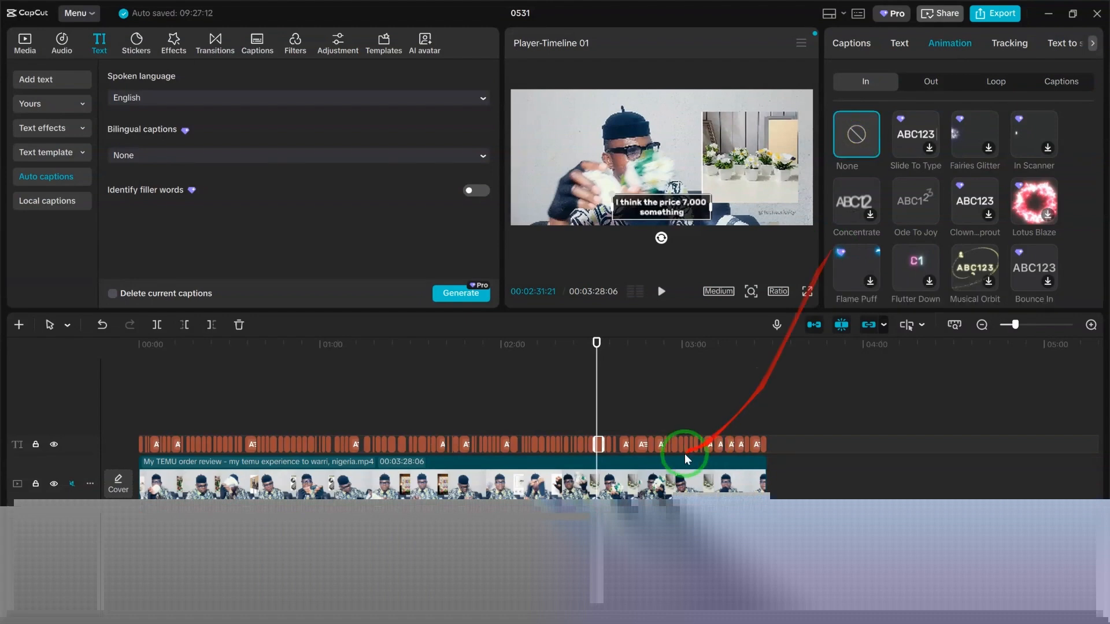
Play the video from about 01:13 to 01:23 to preview the styled captions.
drag(595, 402, 525, 401)
click(359, 405)
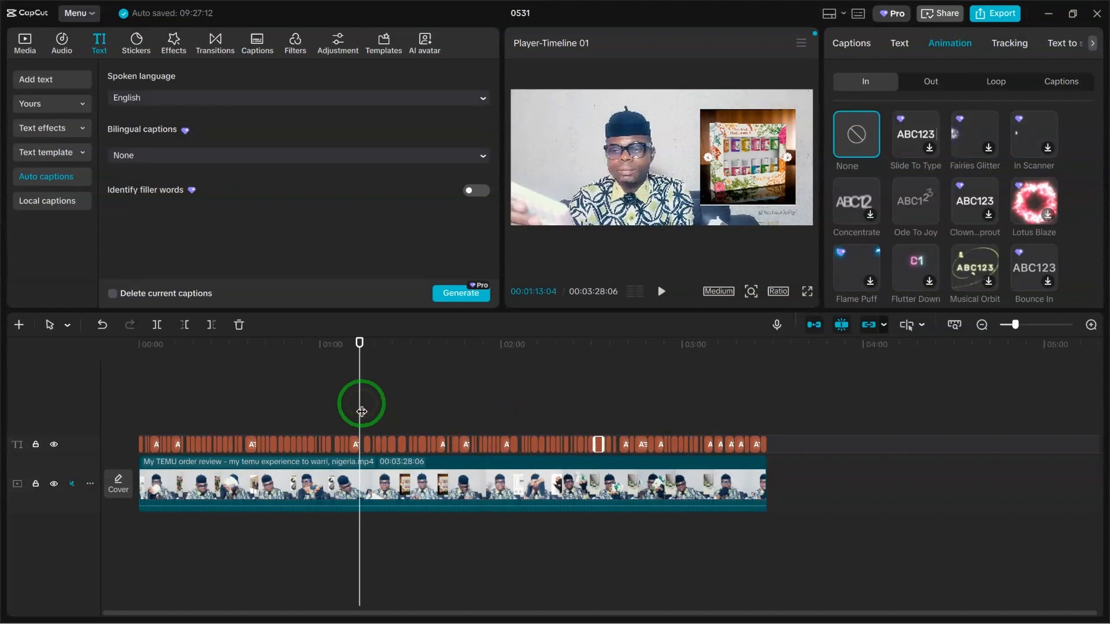
key(space)
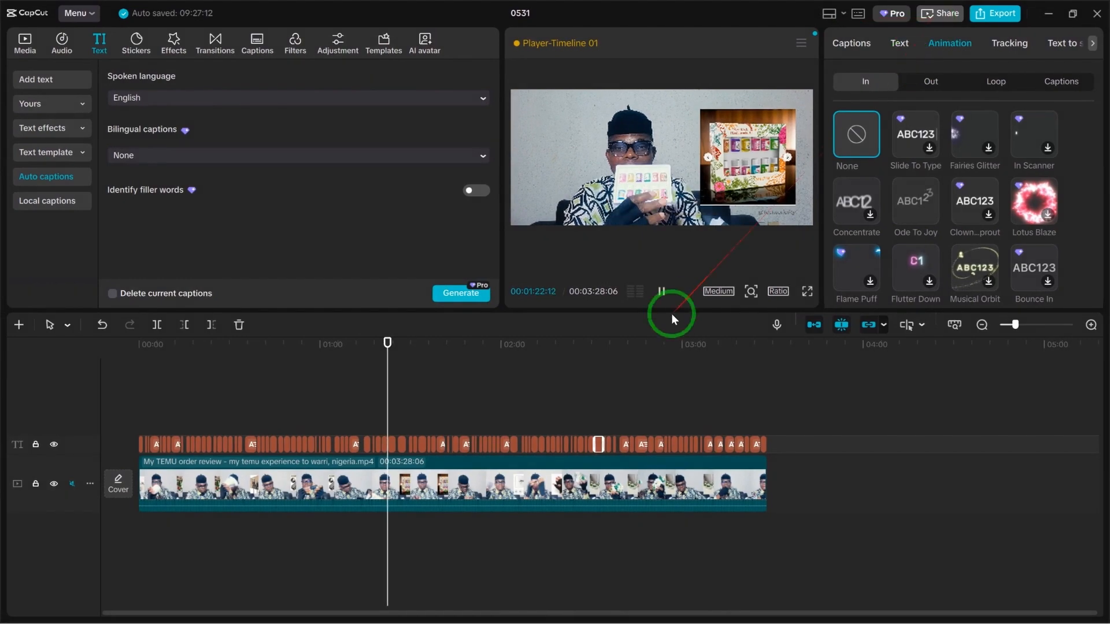
click(662, 296)
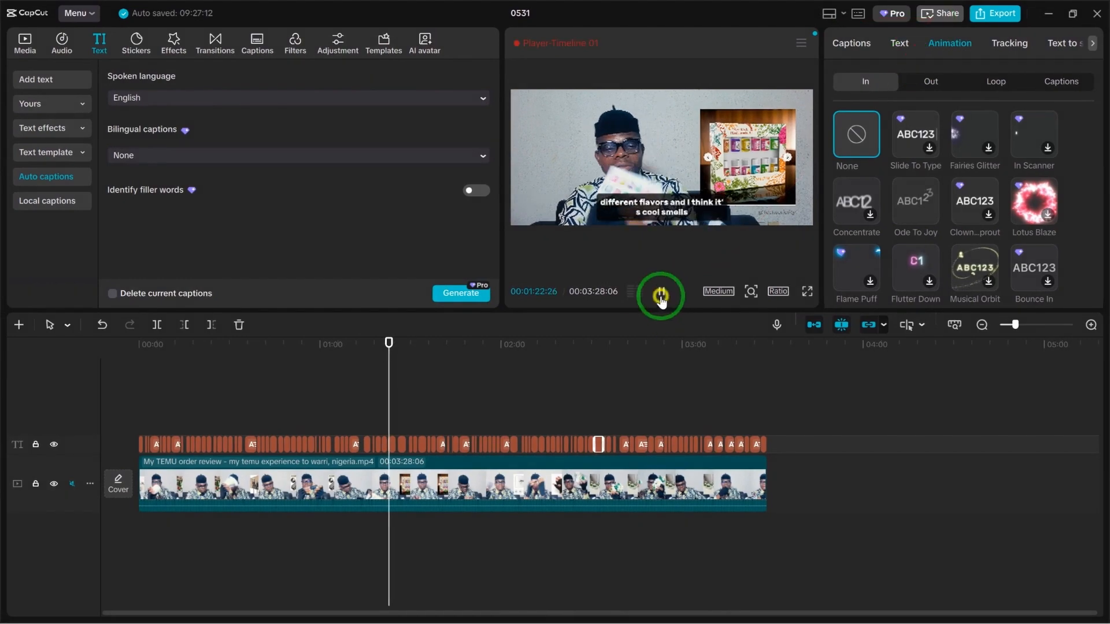
Try to export the video and return to editing from the Pro features notice.
click(985, 17)
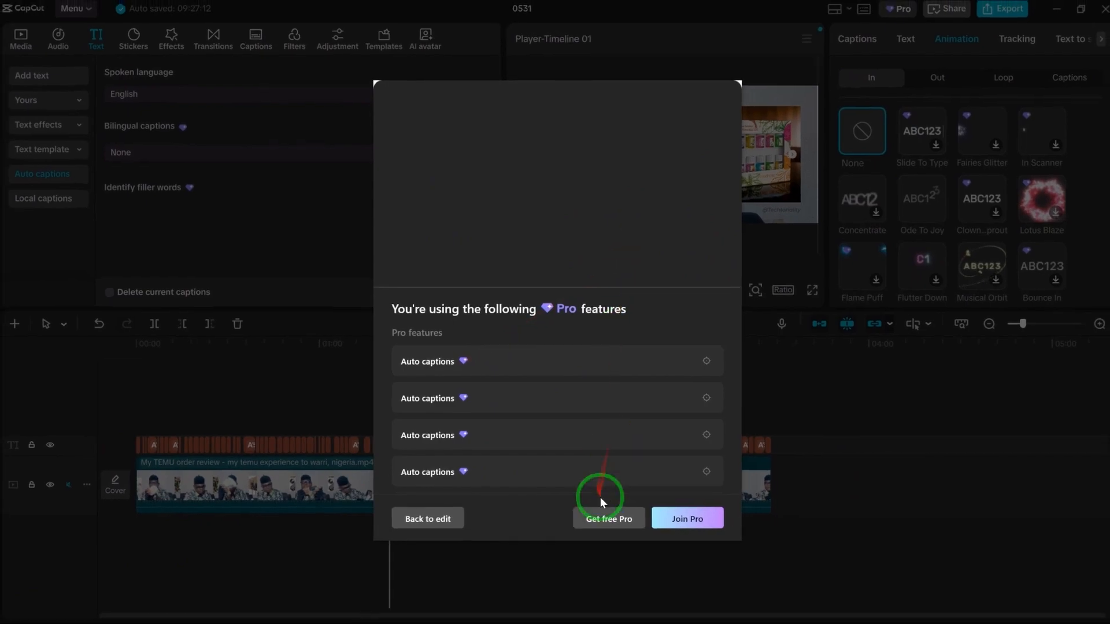
click(451, 519)
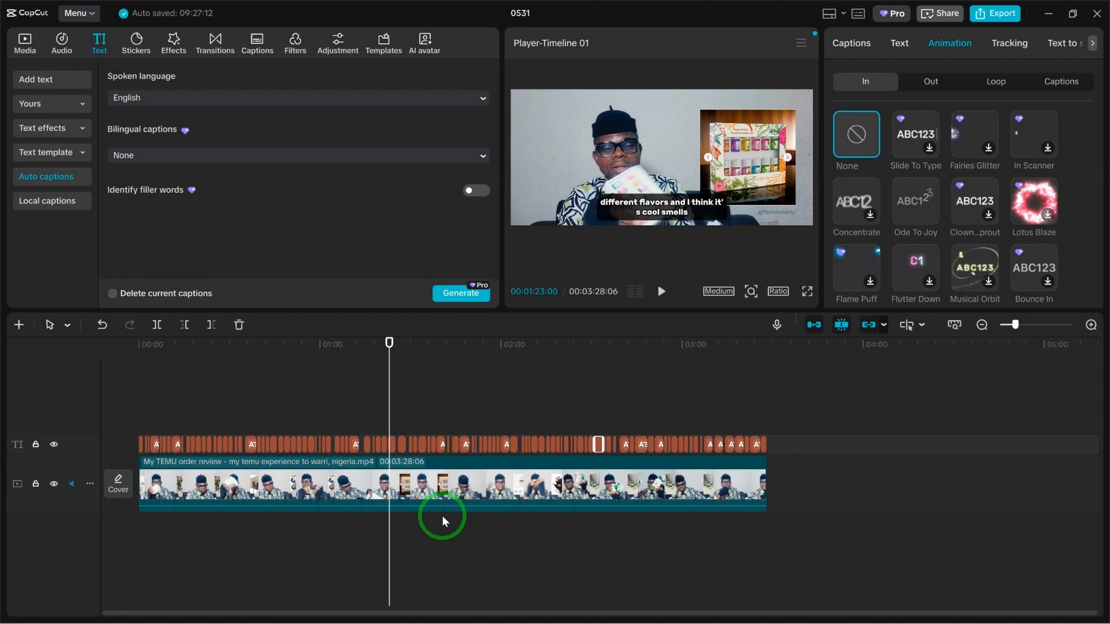
Preview the captions from about 01:23 to 01:30, pausing and resuming playback near 01:25.
key(space)
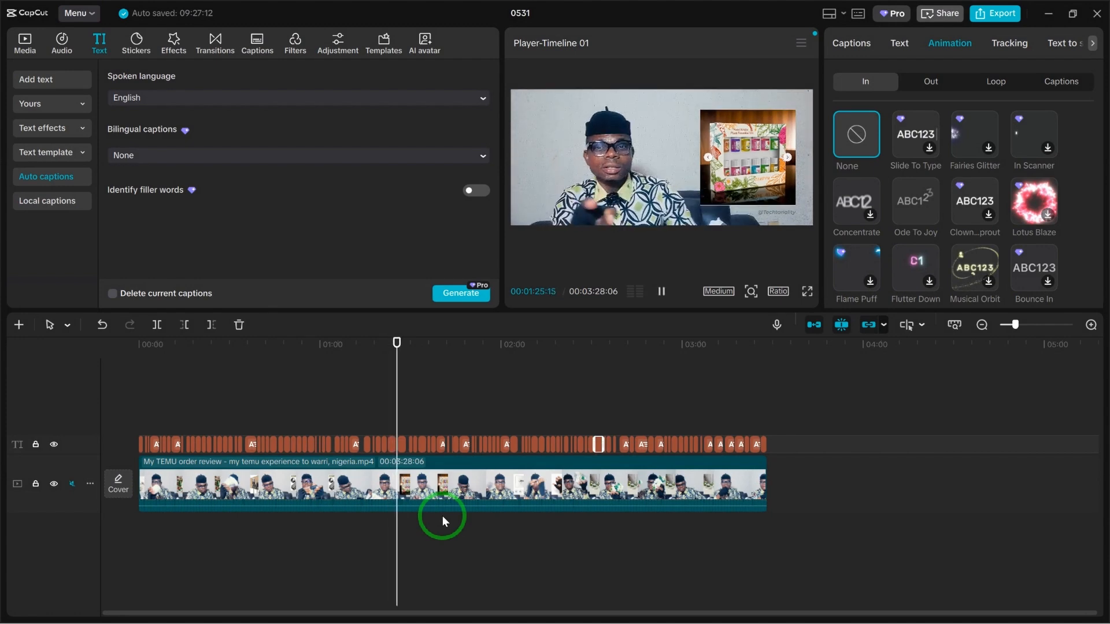
key(space)
click(395, 413)
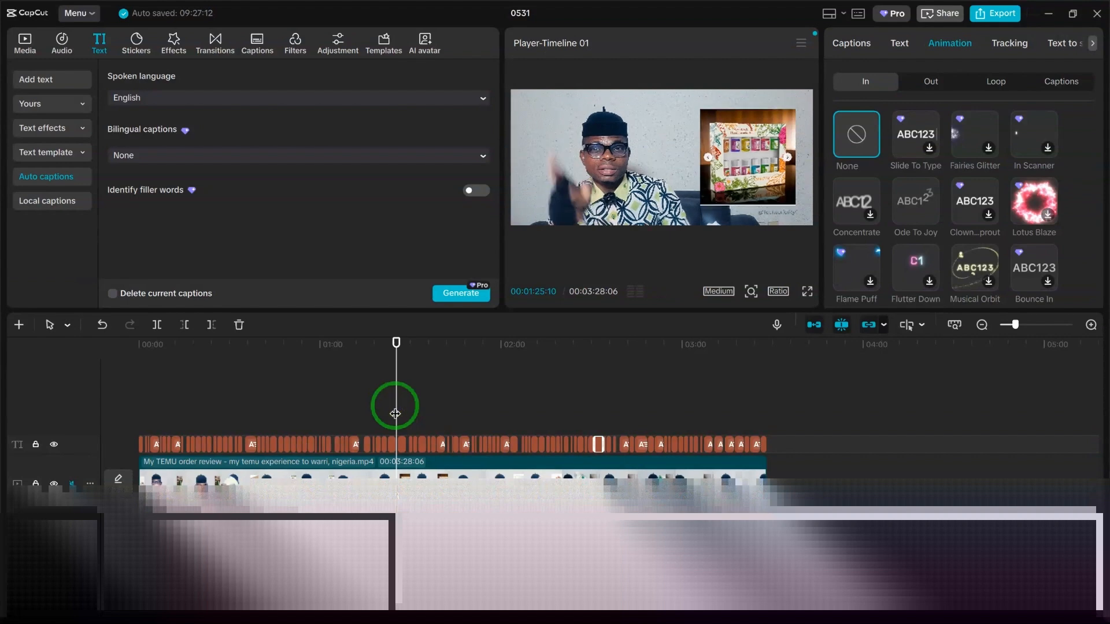
key(space)
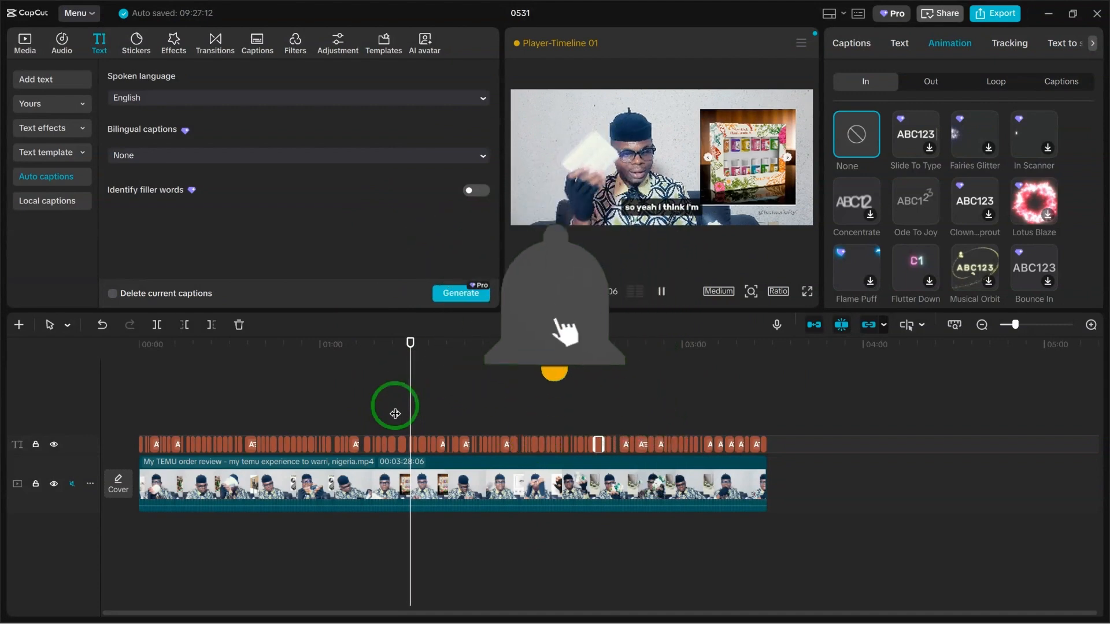
key(space)
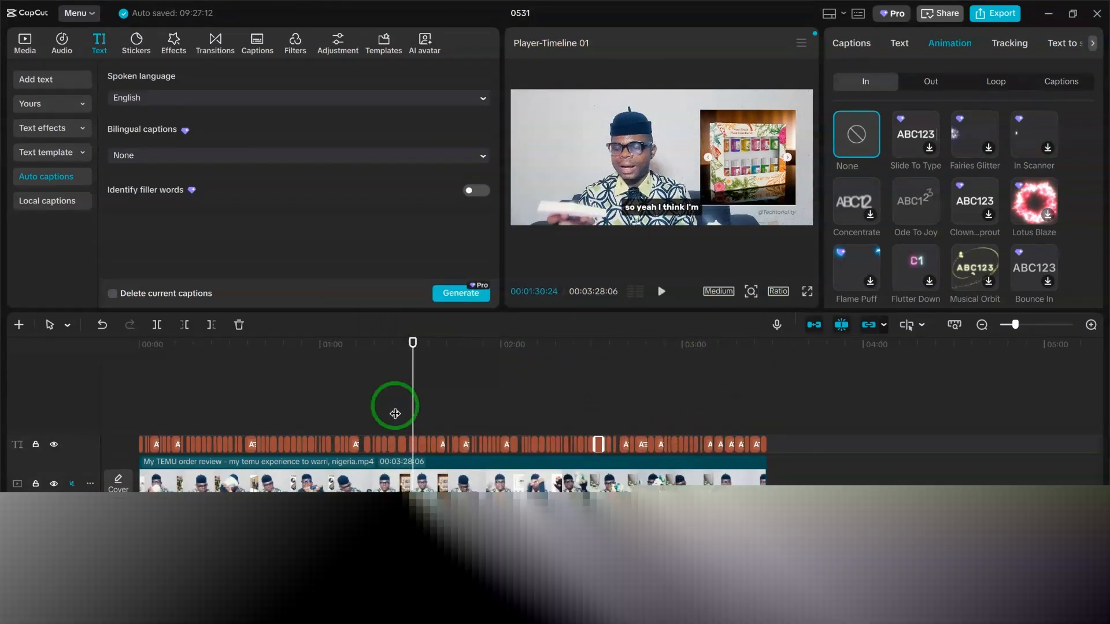